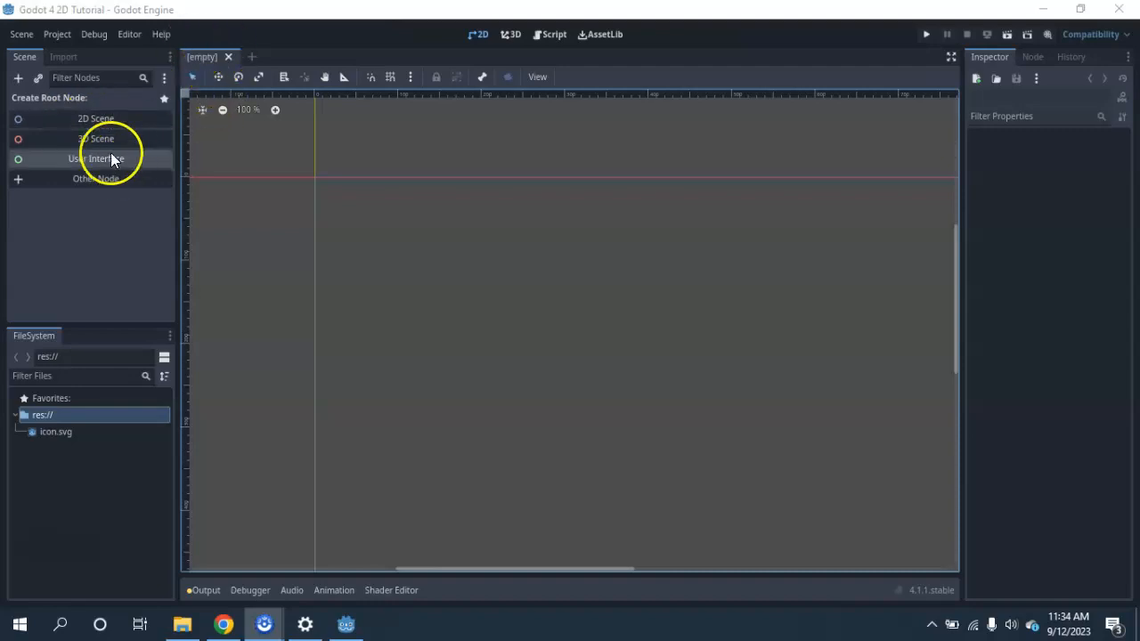
Create a 2D scene root node and rename it level1.
{"action": "left_click", "coordinate": [82, 117]}
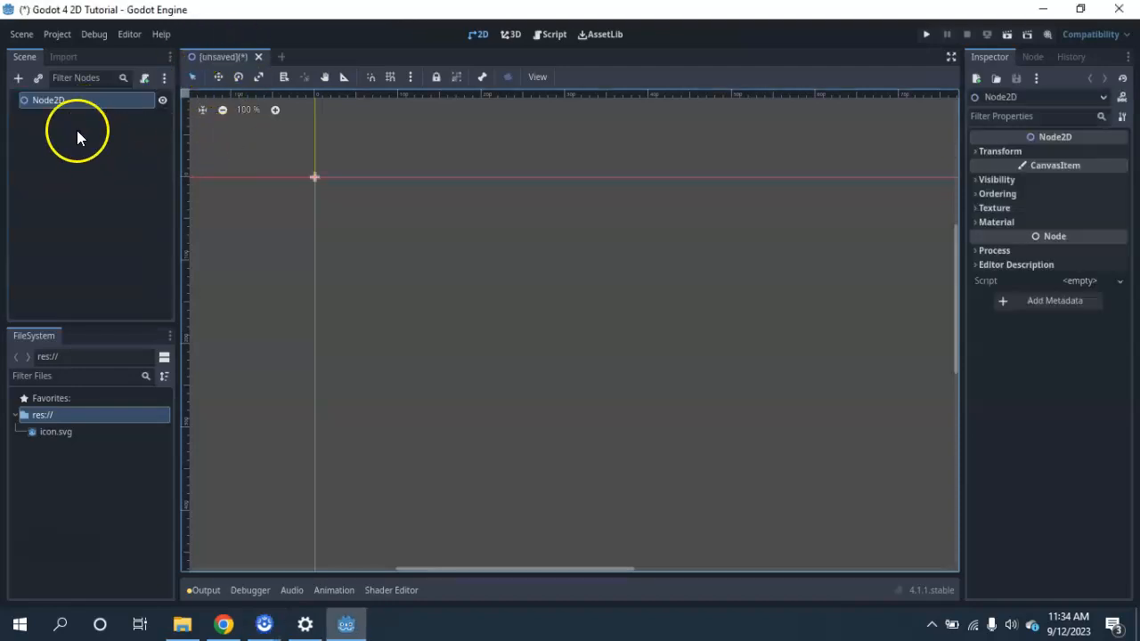
{"action": "double_click", "coordinate": [66, 104]}
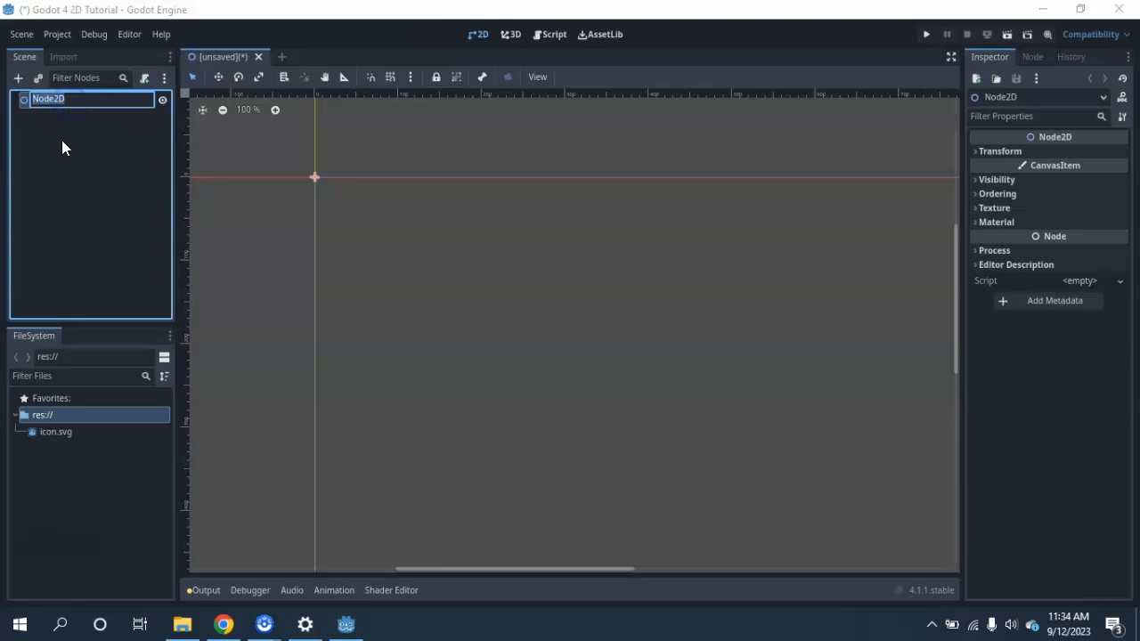
{"action": "type", "text": "level1"}
{"action": "left_click", "coordinate": [99, 302]}
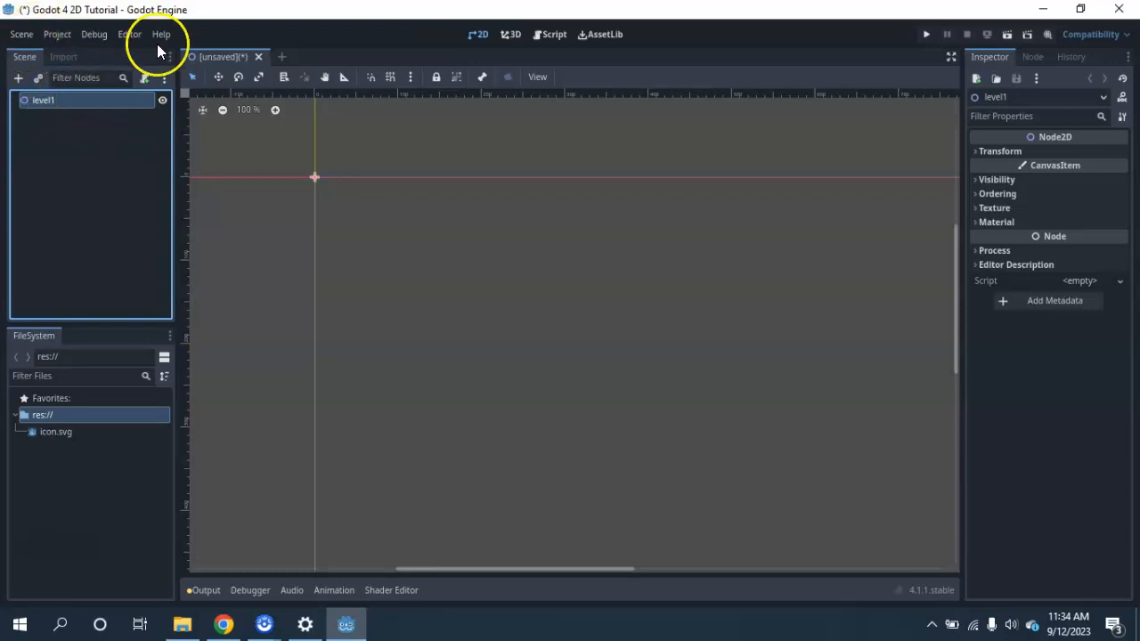
Save the scene as level_1.tscn in the project's res:// folder.
{"action": "right_click", "coordinate": [214, 55]}
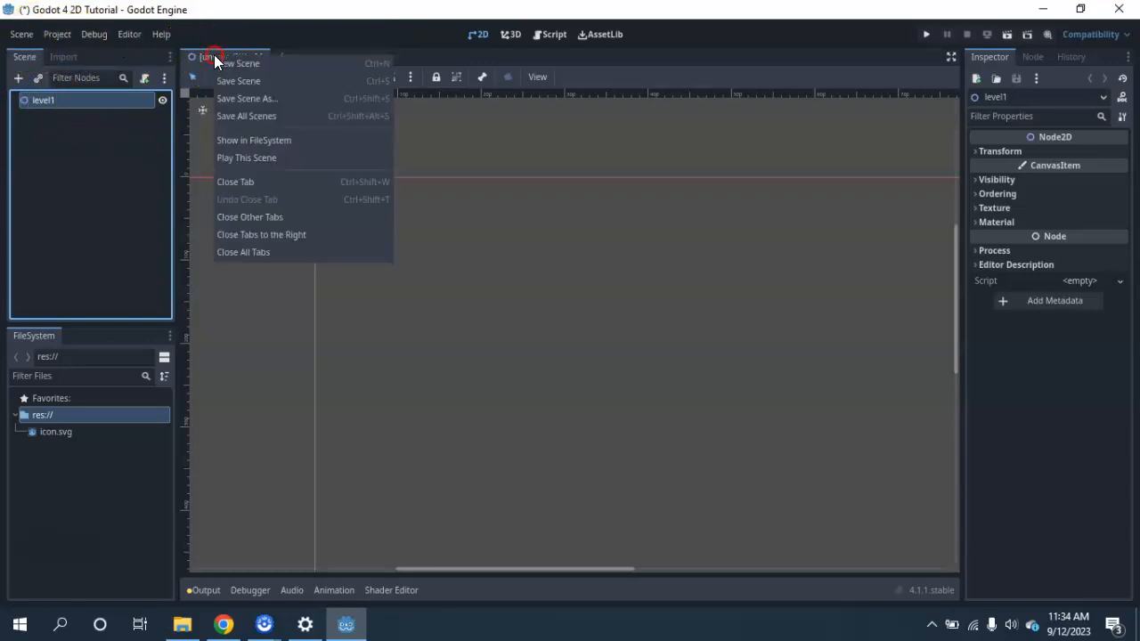
{"action": "left_click", "coordinate": [231, 80]}
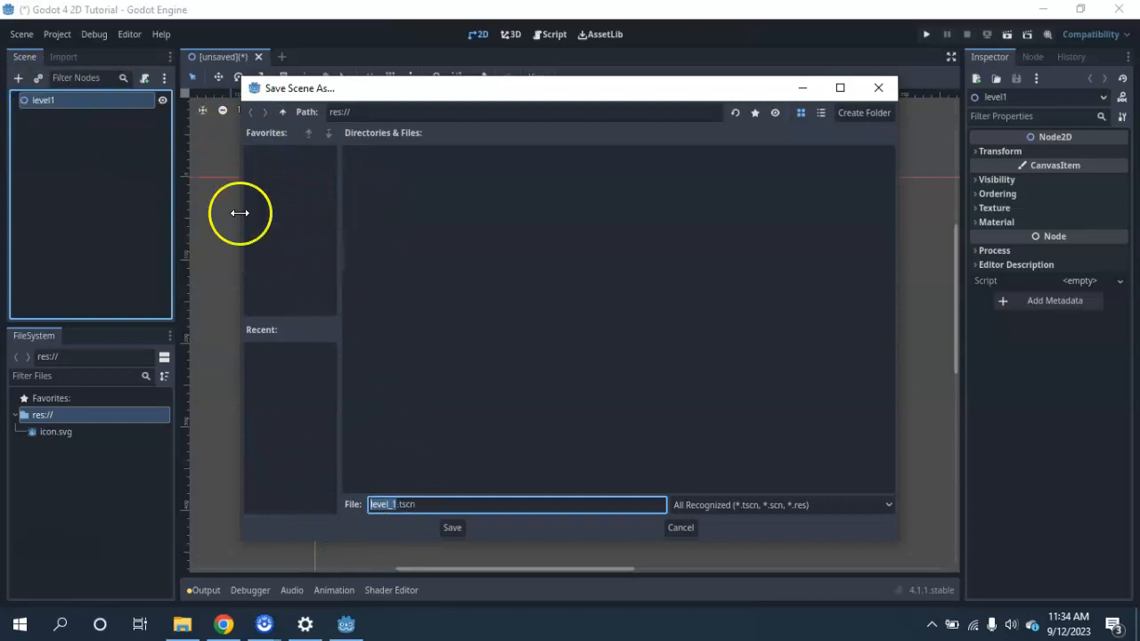
{"action": "left_click", "coordinate": [452, 528]}
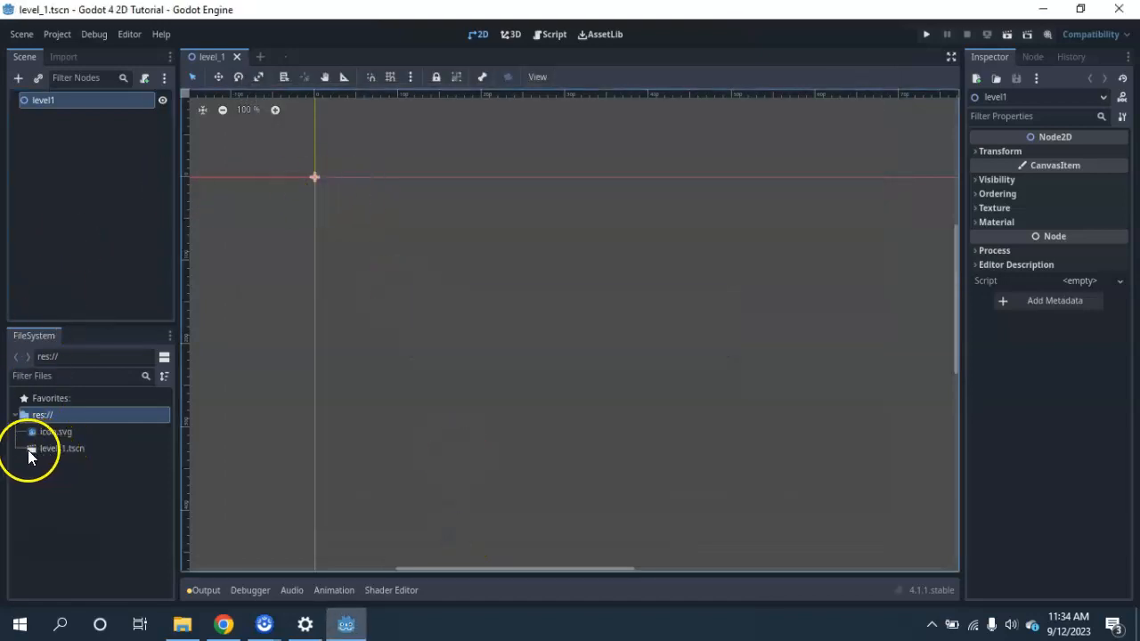
Open the project folder in File Explorer to check the saved scene file, and return to the Godot editor.
{"action": "right_click", "coordinate": [60, 490]}
{"action": "left_click", "coordinate": [115, 591]}
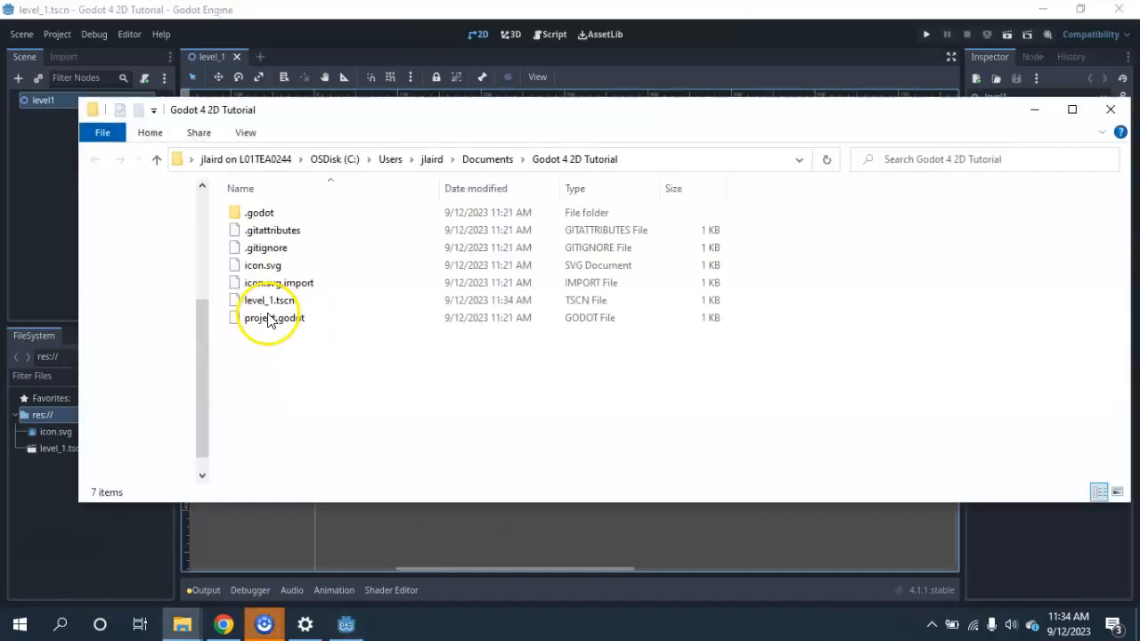
{"action": "left_click", "coordinate": [54, 236]}
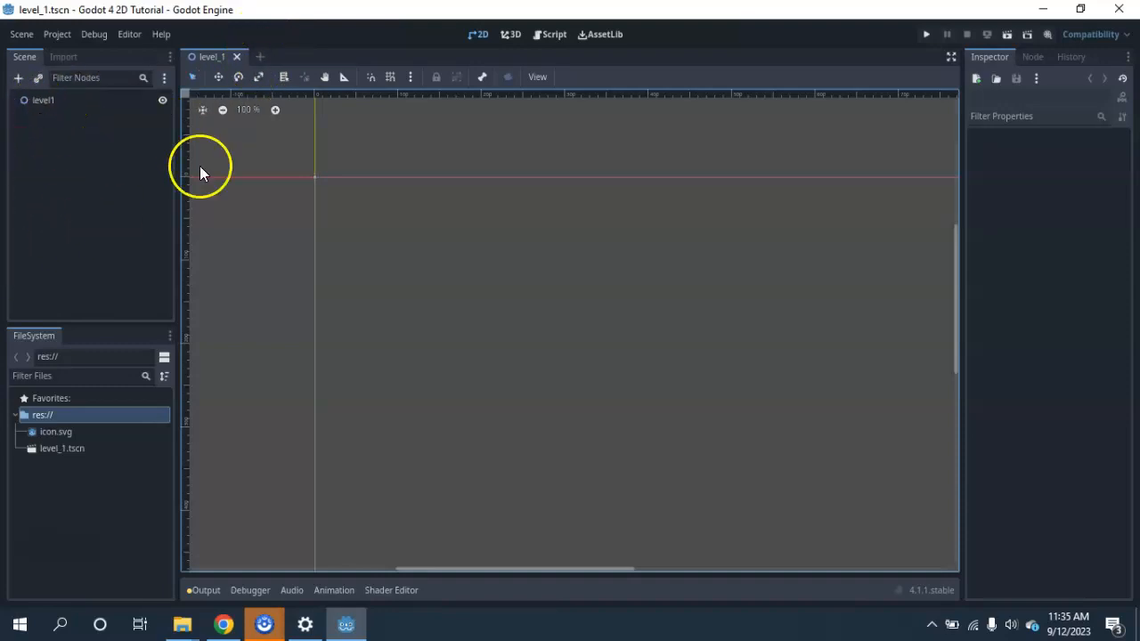
Create a second scene with a CharacterBody2D as its root node, looking it up in the node list with "charact".
{"action": "left_click", "coordinate": [260, 57]}
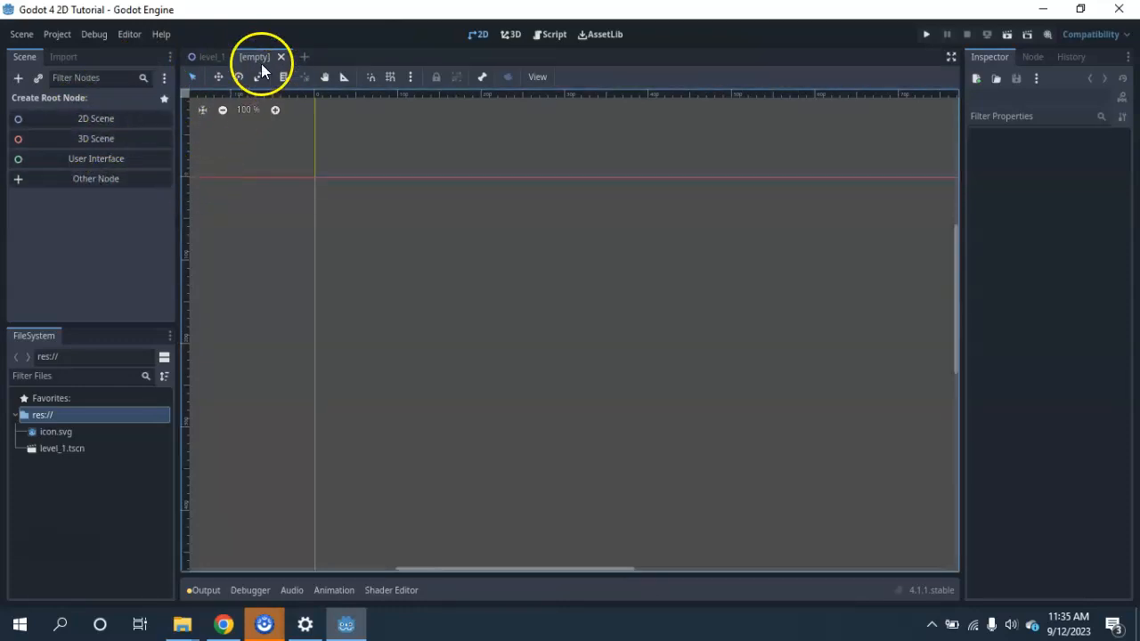
{"action": "left_click", "coordinate": [98, 178]}
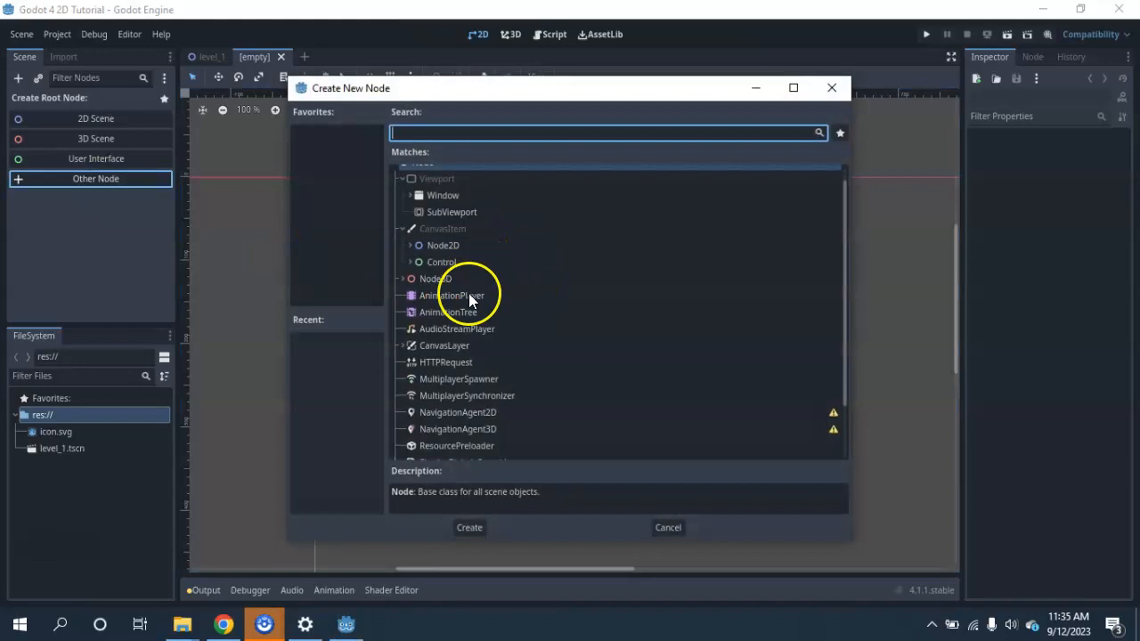
{"action": "left_click", "coordinate": [403, 277]}
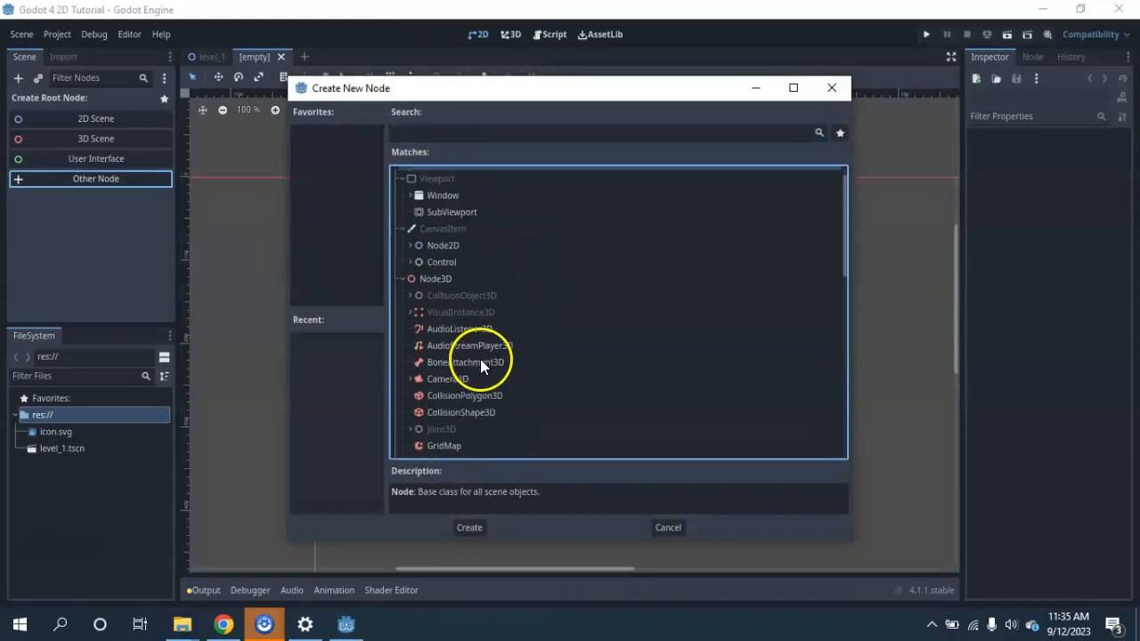
{"action": "scroll", "coordinate": [481, 365], "scroll_direction": "up", "scroll_amount": 1}
{"action": "left_click", "coordinate": [410, 259]}
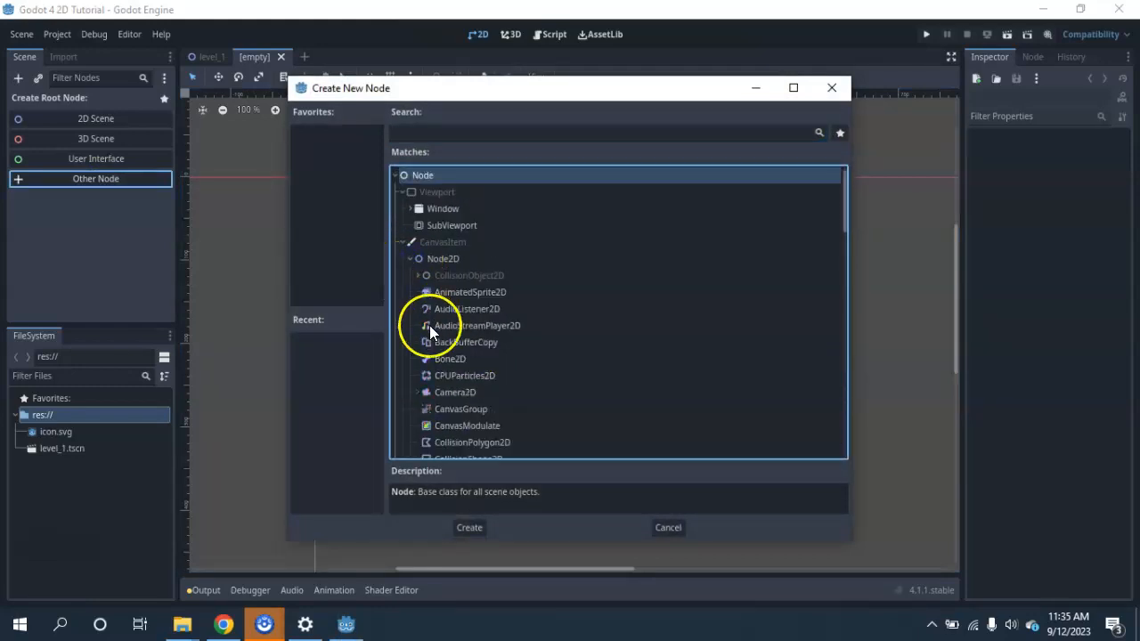
{"action": "scroll", "coordinate": [450, 335], "scroll_direction": "down", "scroll_amount": 3}
{"action": "scroll", "coordinate": [449, 335], "scroll_direction": "up", "scroll_amount": 3}
{"action": "left_click", "coordinate": [410, 259]}
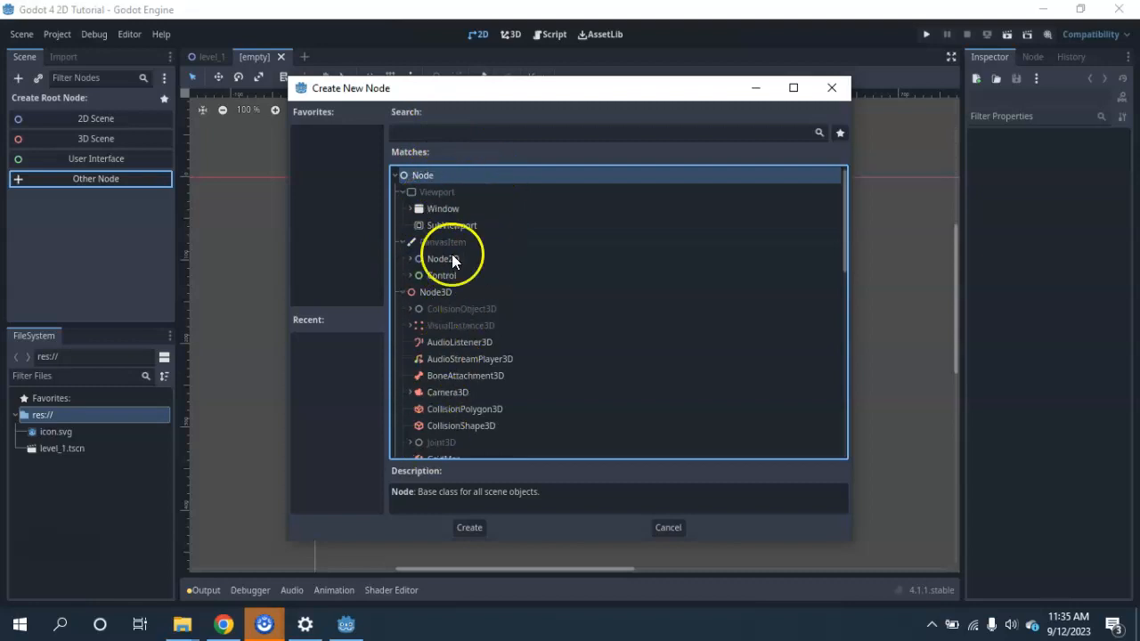
{"action": "left_click", "coordinate": [452, 135]}
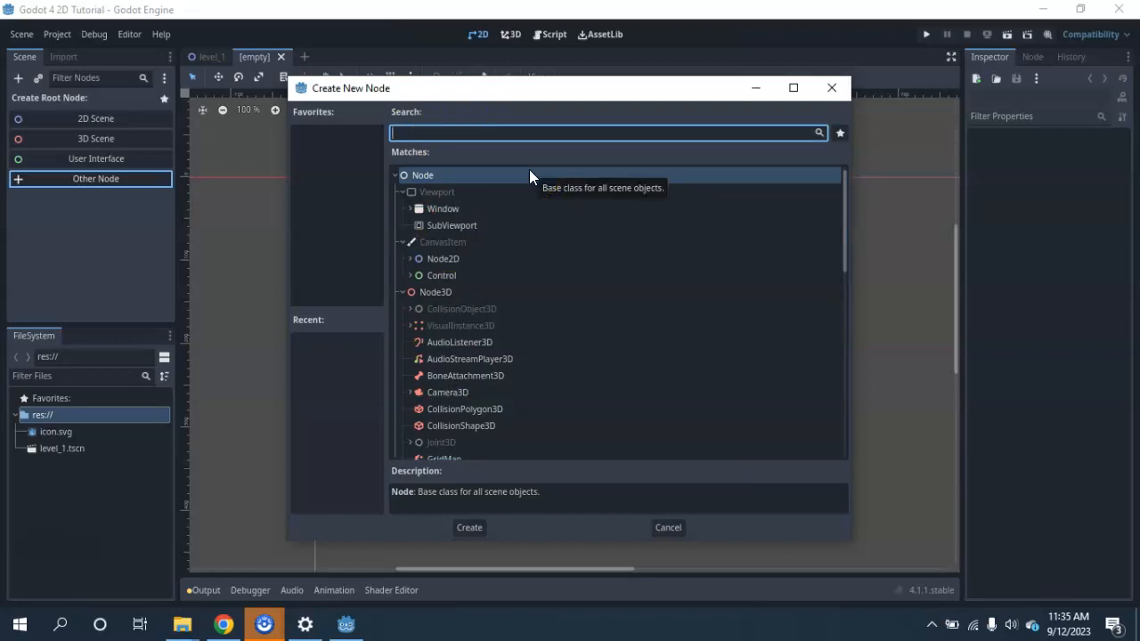
{"action": "type", "text": "ch"}
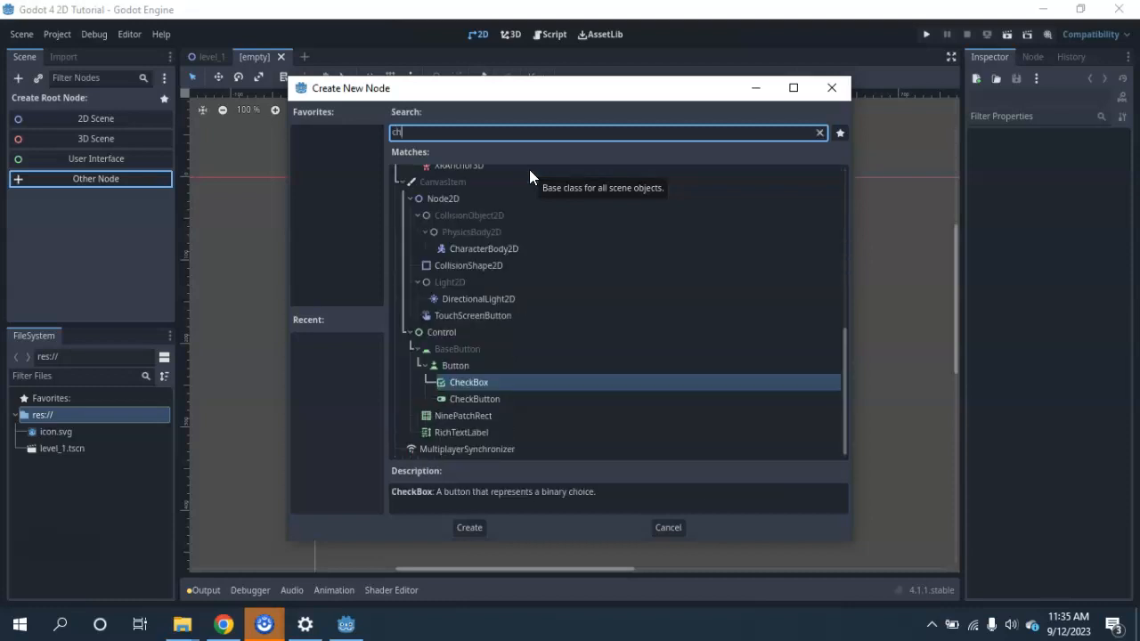
{"action": "type", "text": "aract"}
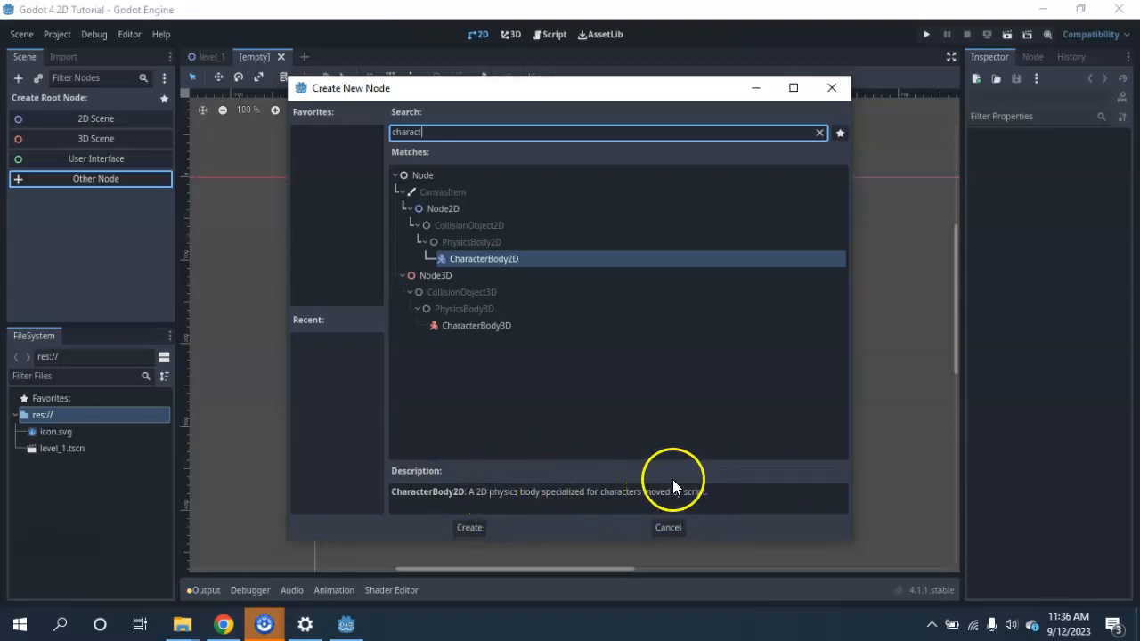
{"action": "left_click", "coordinate": [472, 525]}
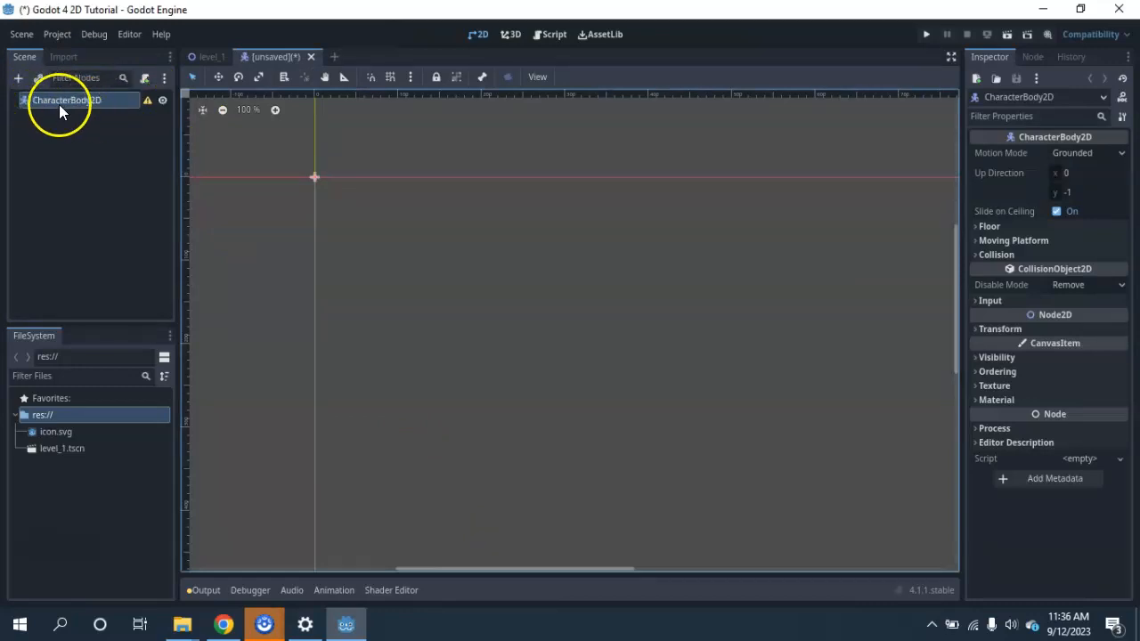
Rename the CharacterBody2D root node as player and read its configuration warning.
{"action": "left_click", "coordinate": [104, 100]}
{"action": "left_click", "coordinate": [105, 99]}
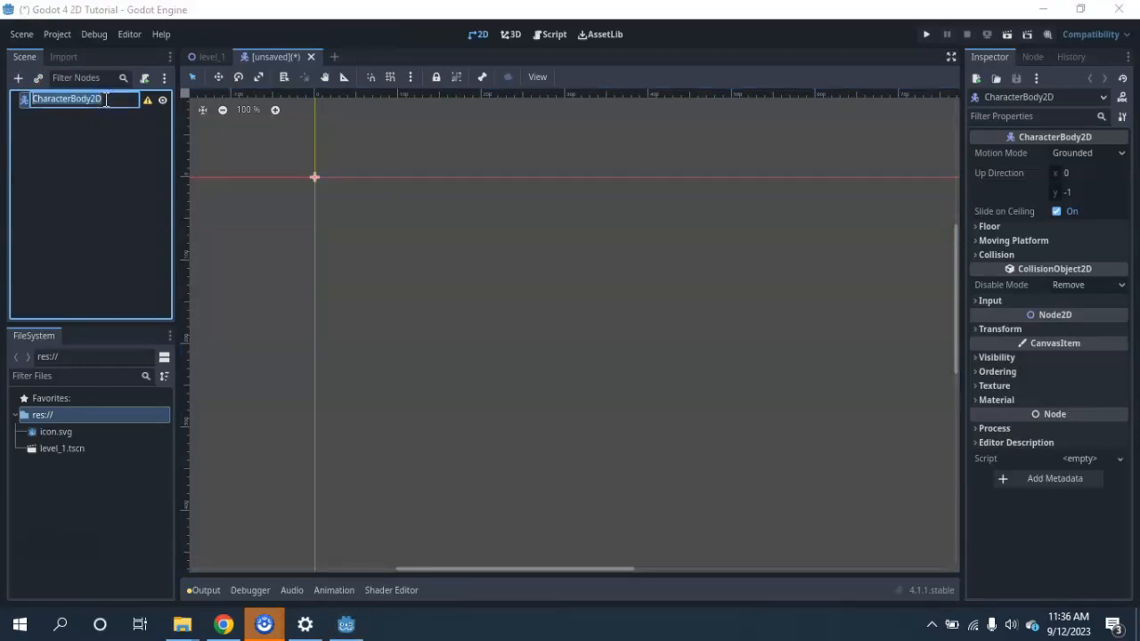
{"action": "type", "text": "player"}
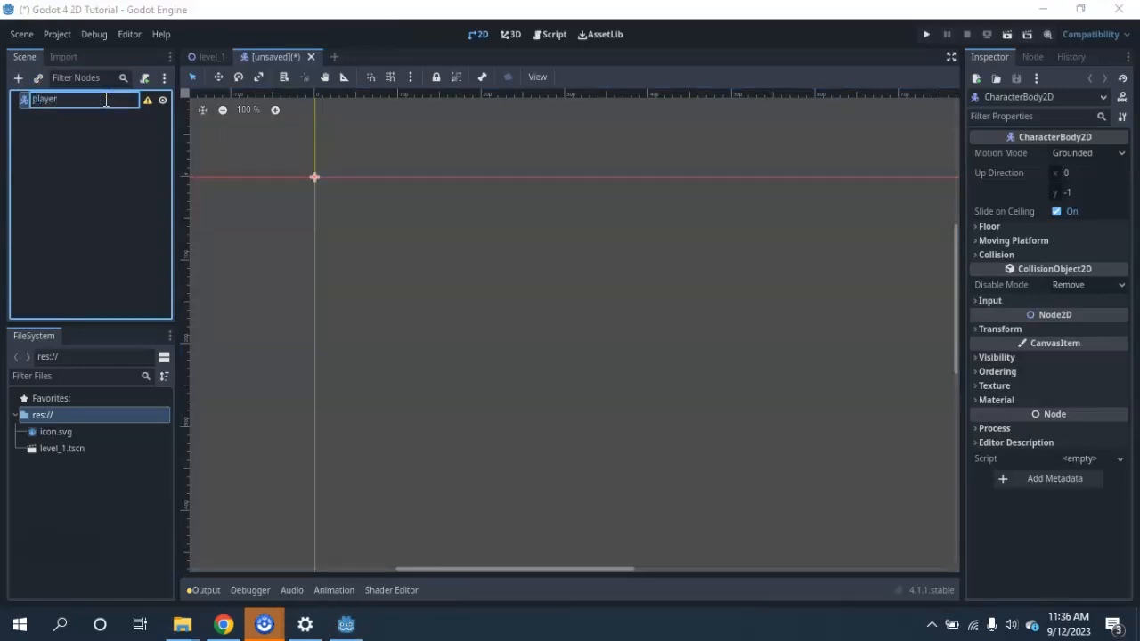
{"action": "key", "text": "Return"}
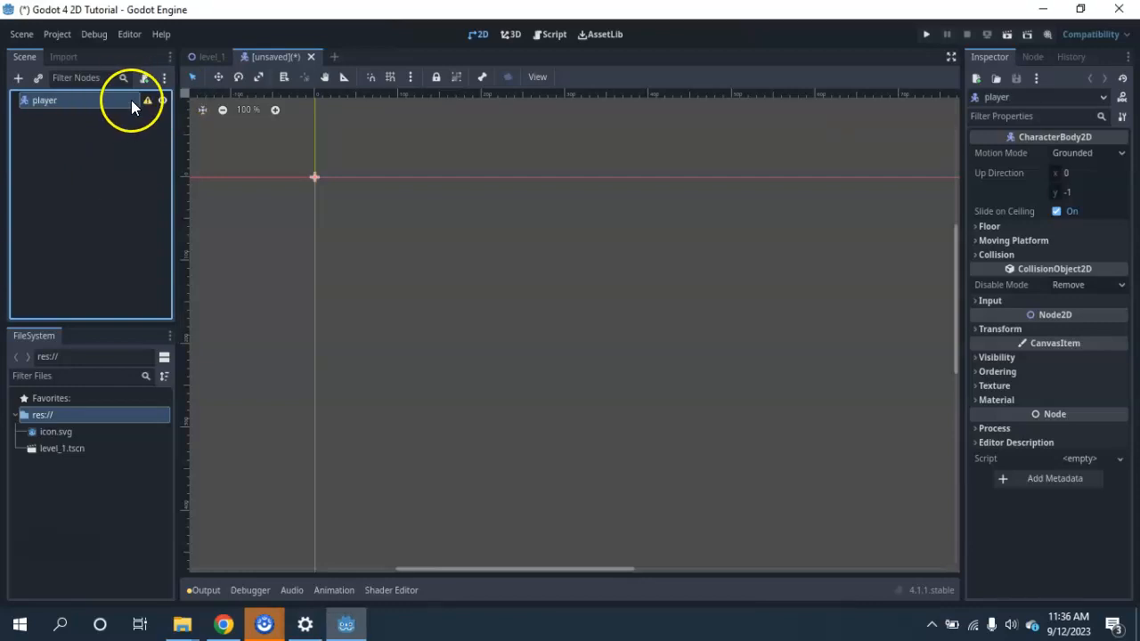
{"action": "mouse_move", "coordinate": [148, 104]}
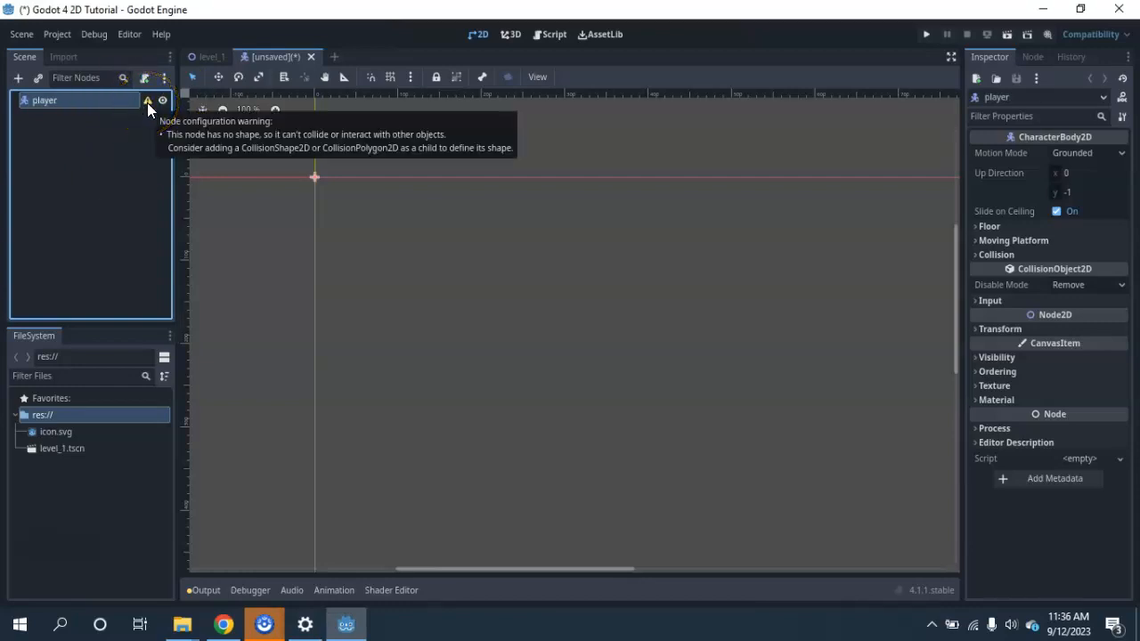
{"action": "left_click", "coordinate": [315, 145]}
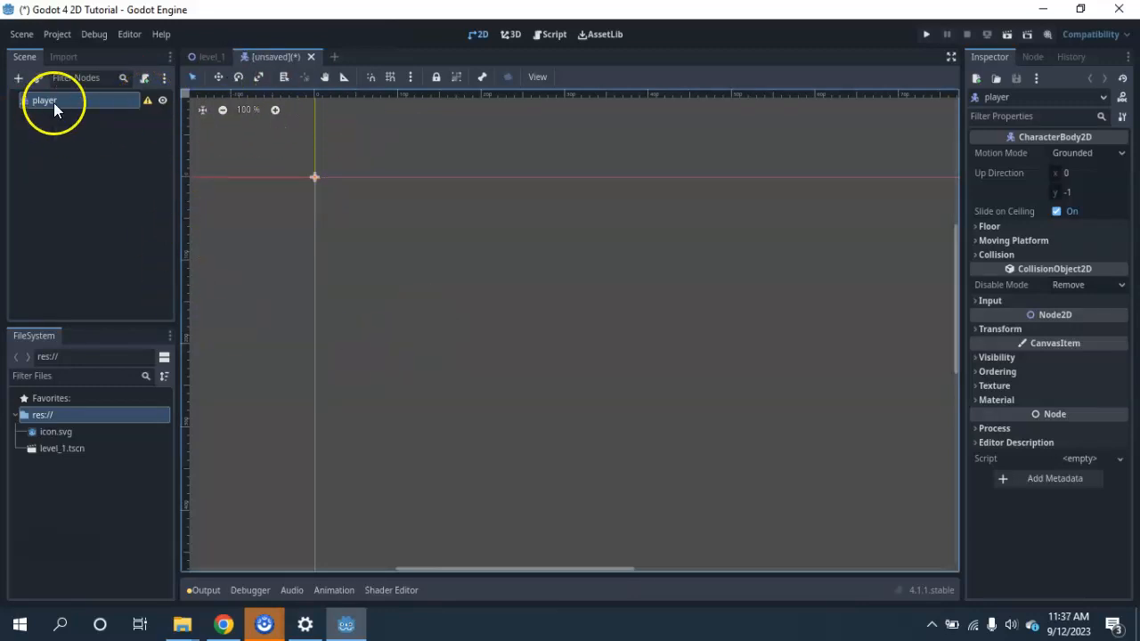
{"action": "mouse_move", "coordinate": [147, 105]}
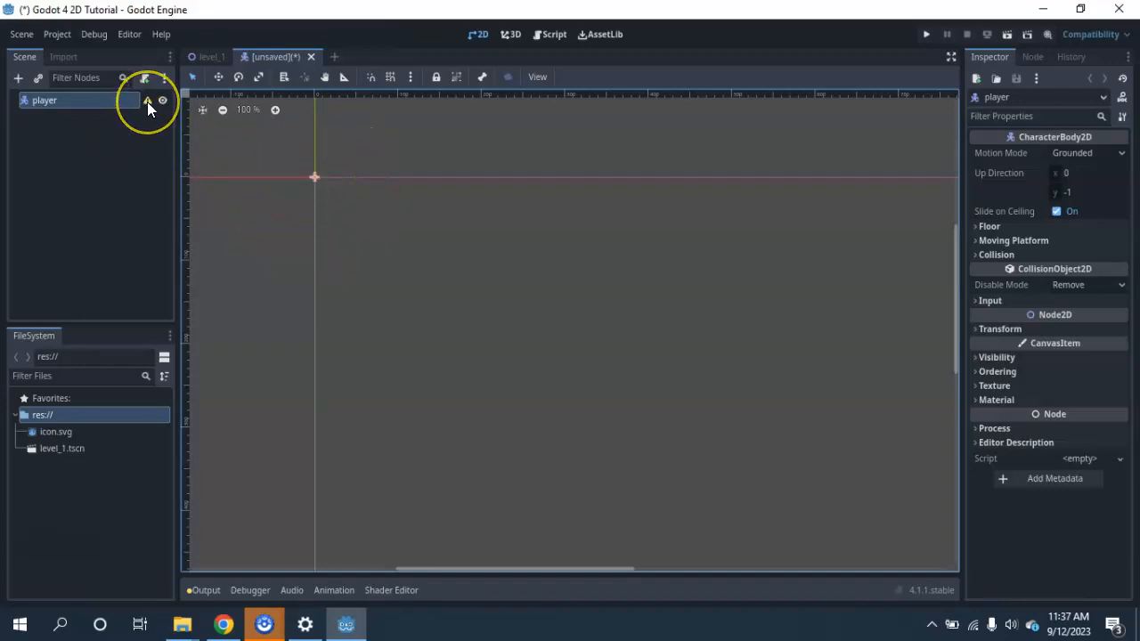
Add a Sprite2D node as a child of the player node, searching the node list for "sprite".
{"action": "mouse_move", "coordinate": [147, 101]}
{"action": "left_click", "coordinate": [19, 81]}
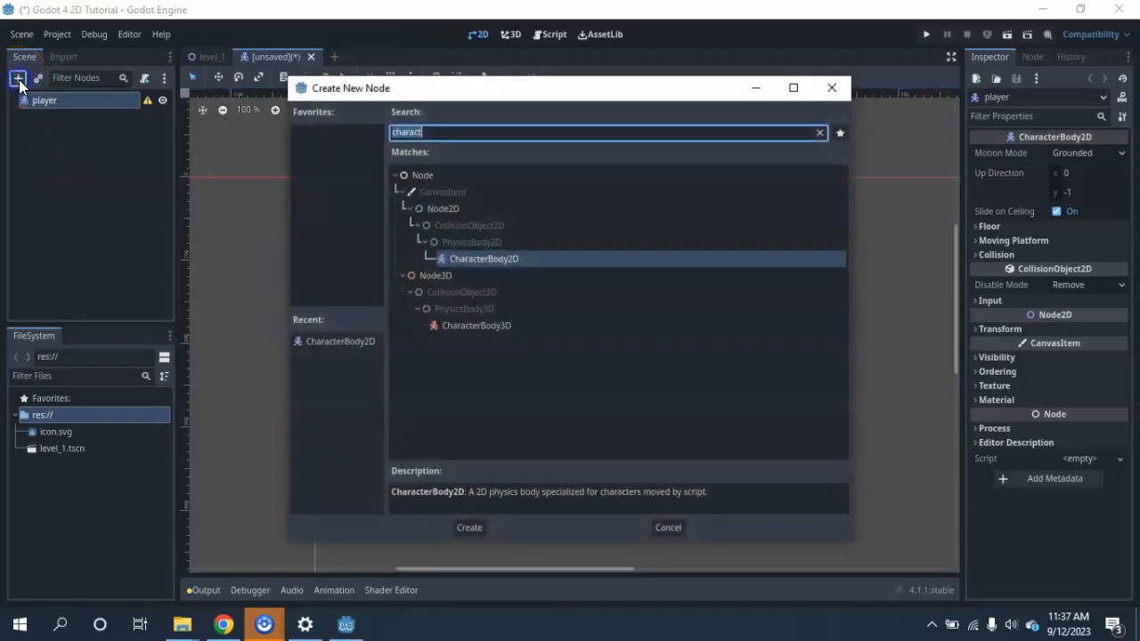
{"action": "key", "text": "BackSpace"}
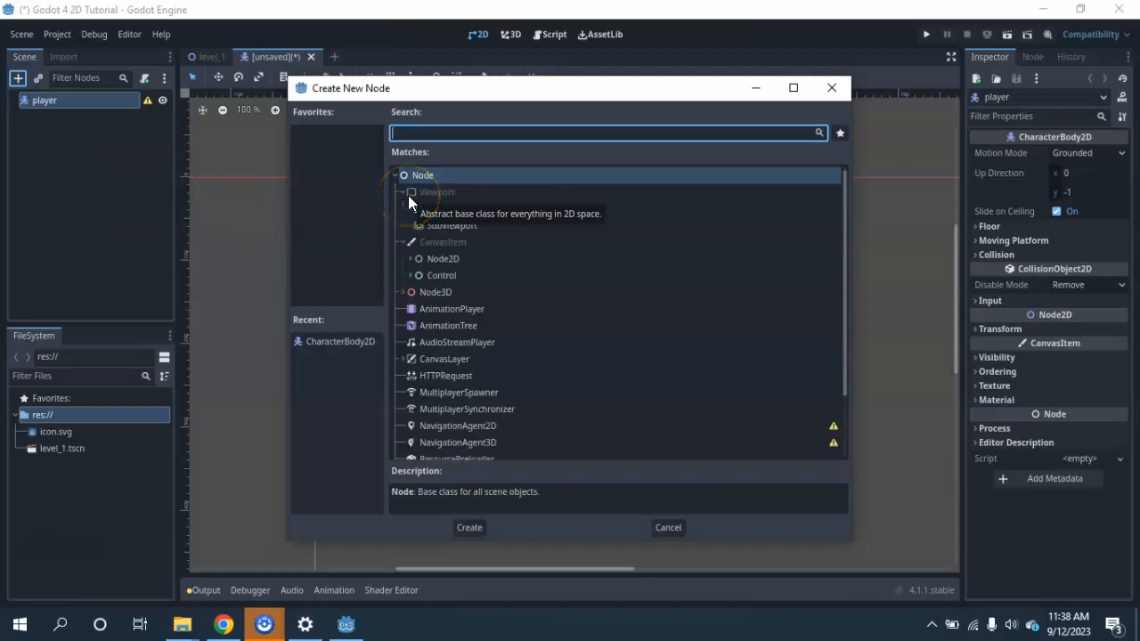
{"action": "type", "text": "sprite"}
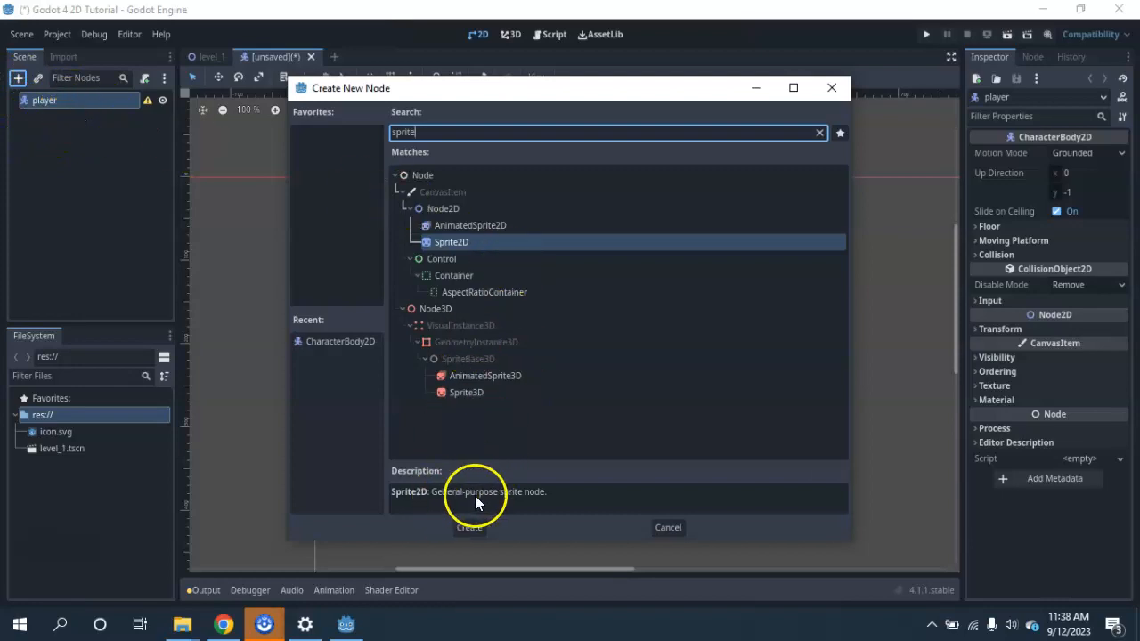
{"action": "left_click", "coordinate": [472, 528]}
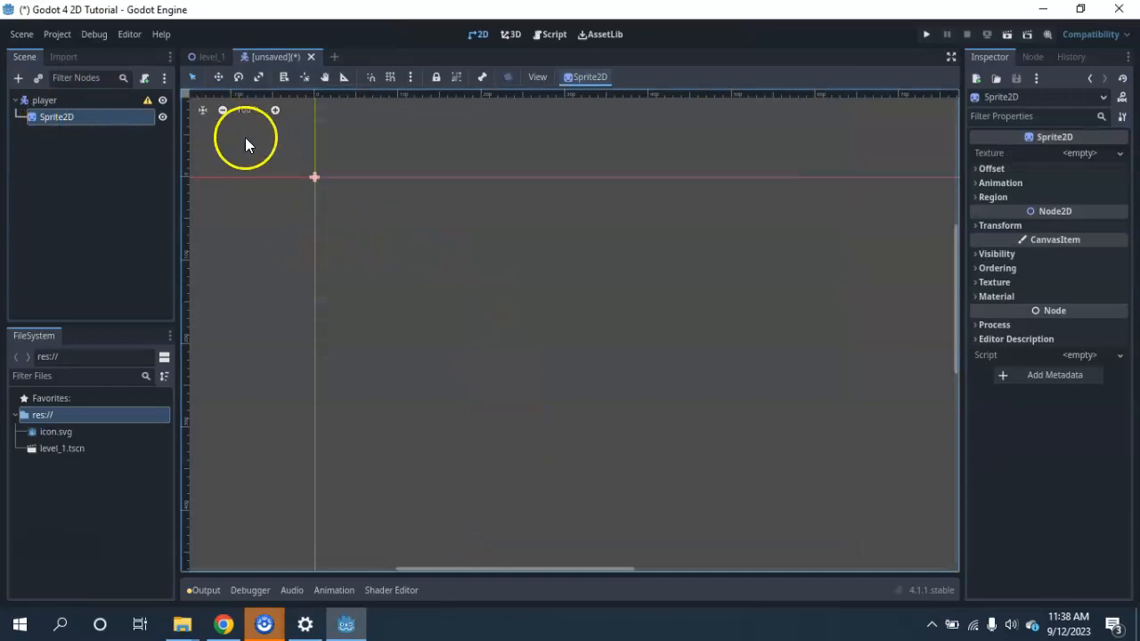
Assign icon.svg from the project files as the texture of the player's Sprite2D node.
{"action": "double_click", "coordinate": [55, 119]}
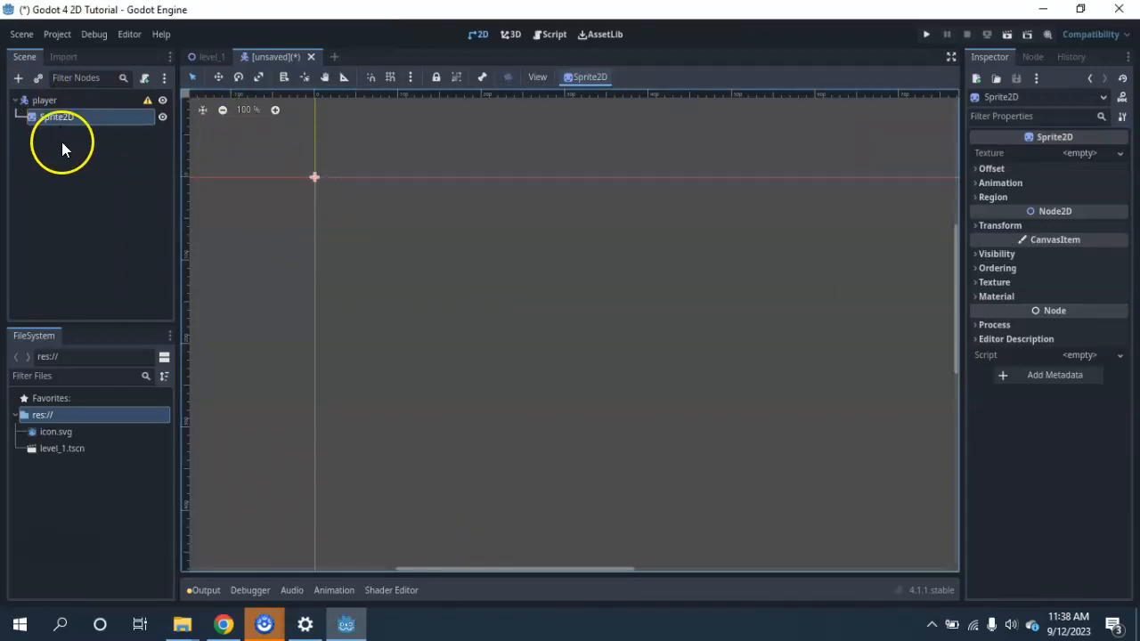
{"action": "left_click", "coordinate": [17, 102]}
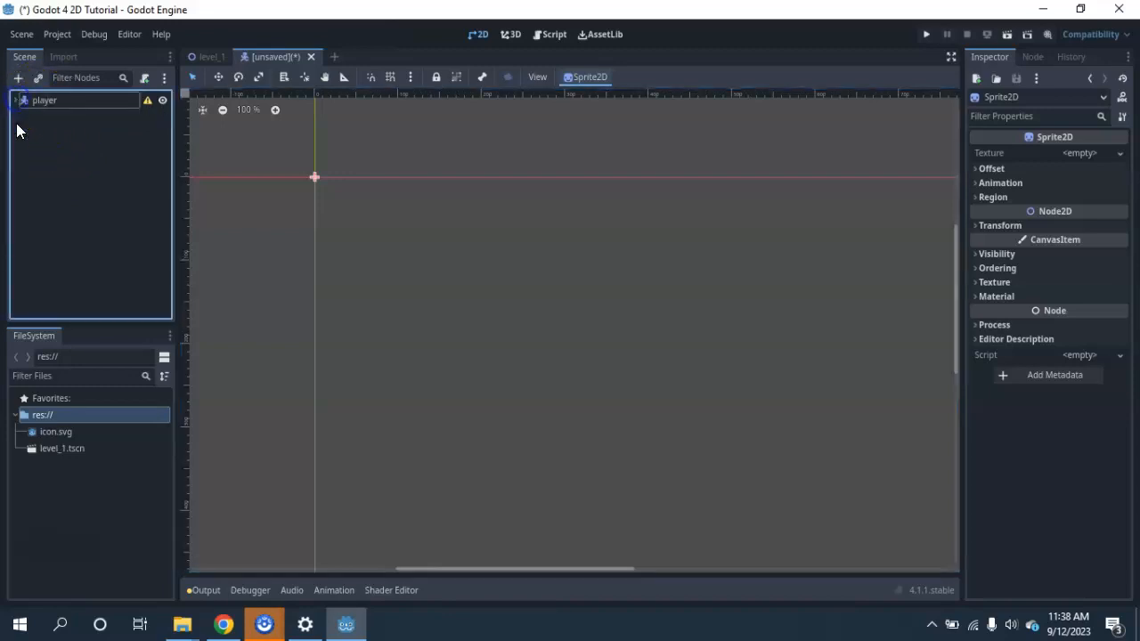
{"action": "left_click", "coordinate": [17, 102]}
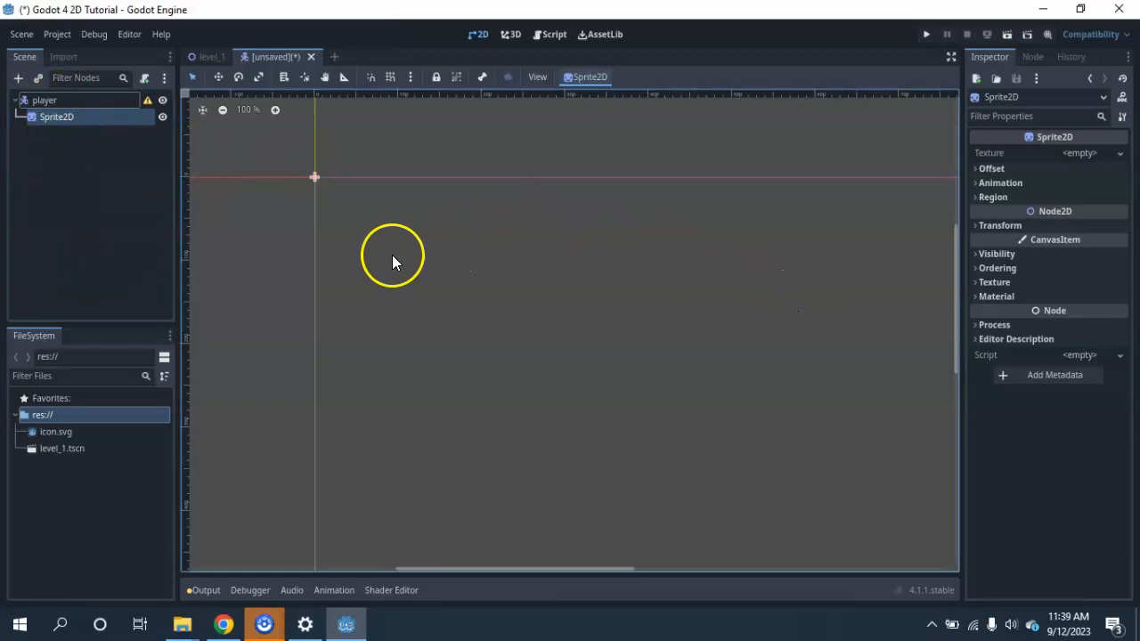
{"action": "left_click", "coordinate": [46, 121]}
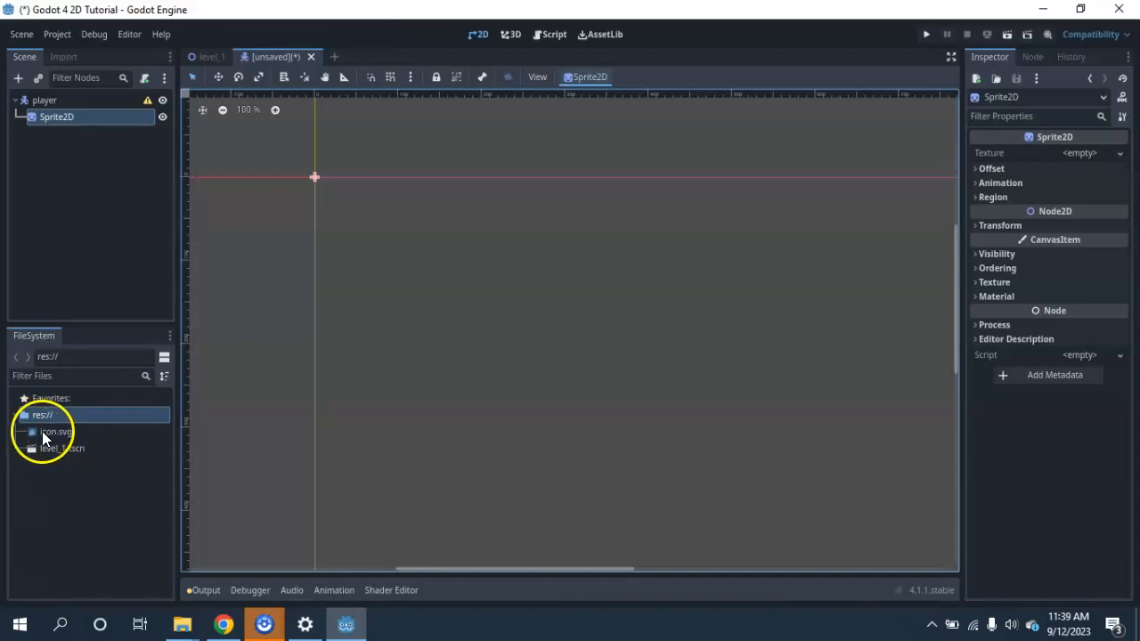
{"action": "left_click_drag", "start_coordinate": [31, 430], "coordinate": [1069, 160]}
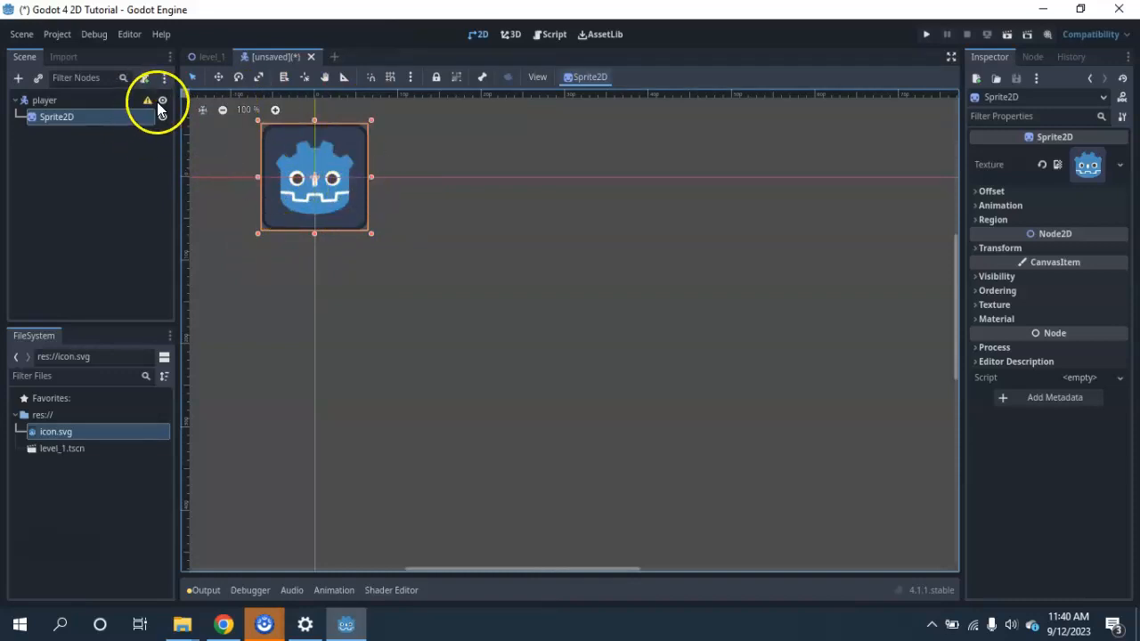
Add a CollisionShape2D node as a child of the player node, searching the node list for "collision".
{"action": "mouse_move", "coordinate": [149, 102]}
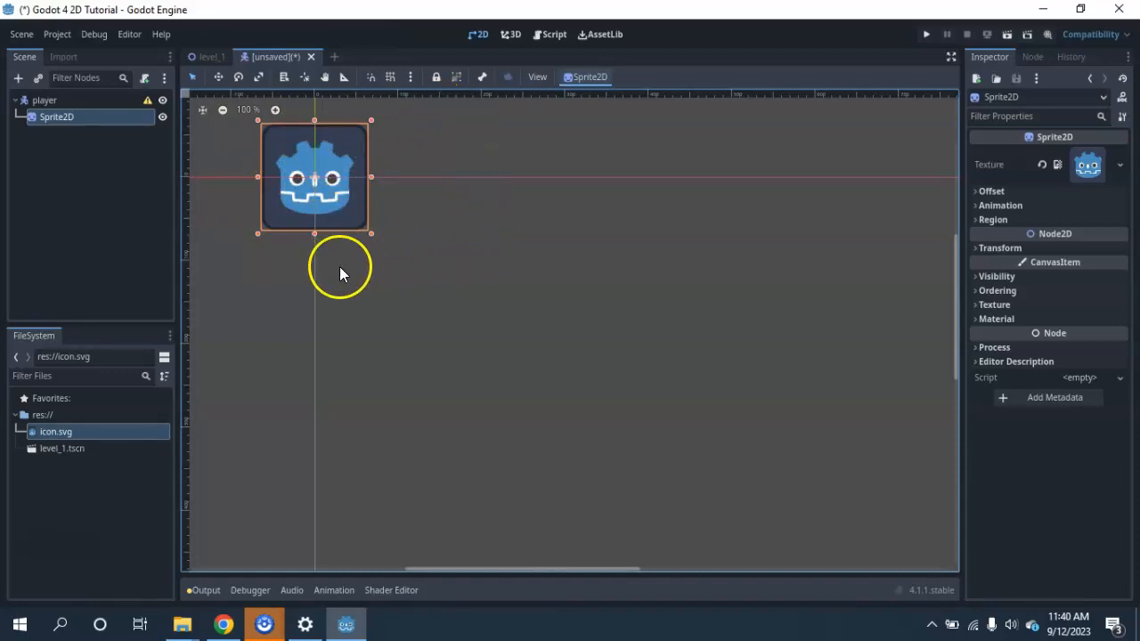
{"action": "left_click", "coordinate": [45, 100]}
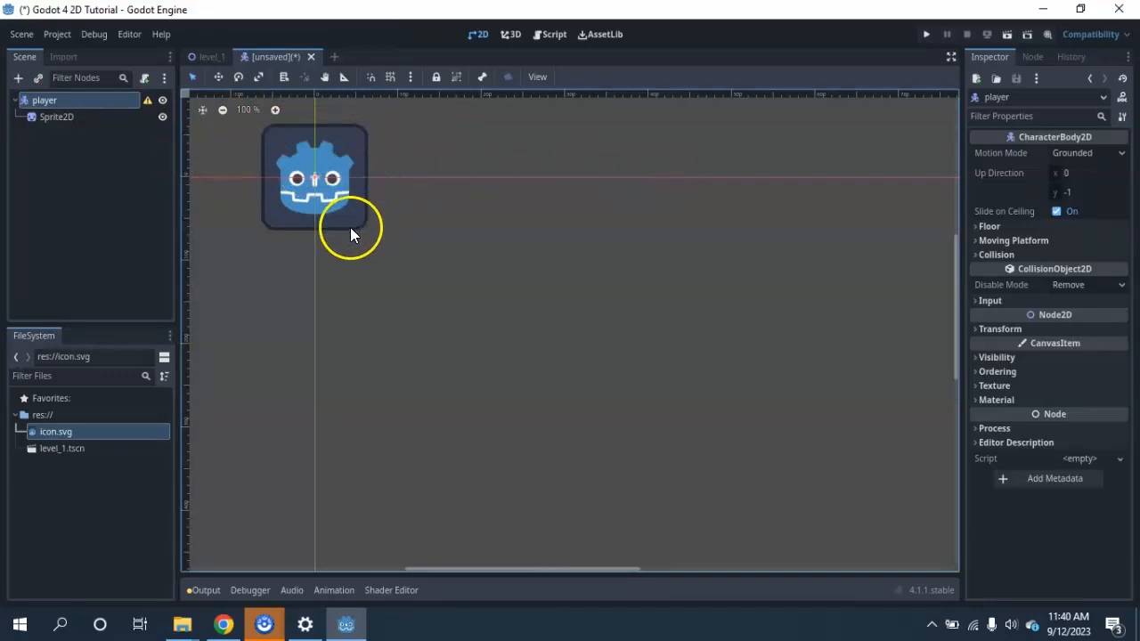
{"action": "left_click", "coordinate": [17, 78]}
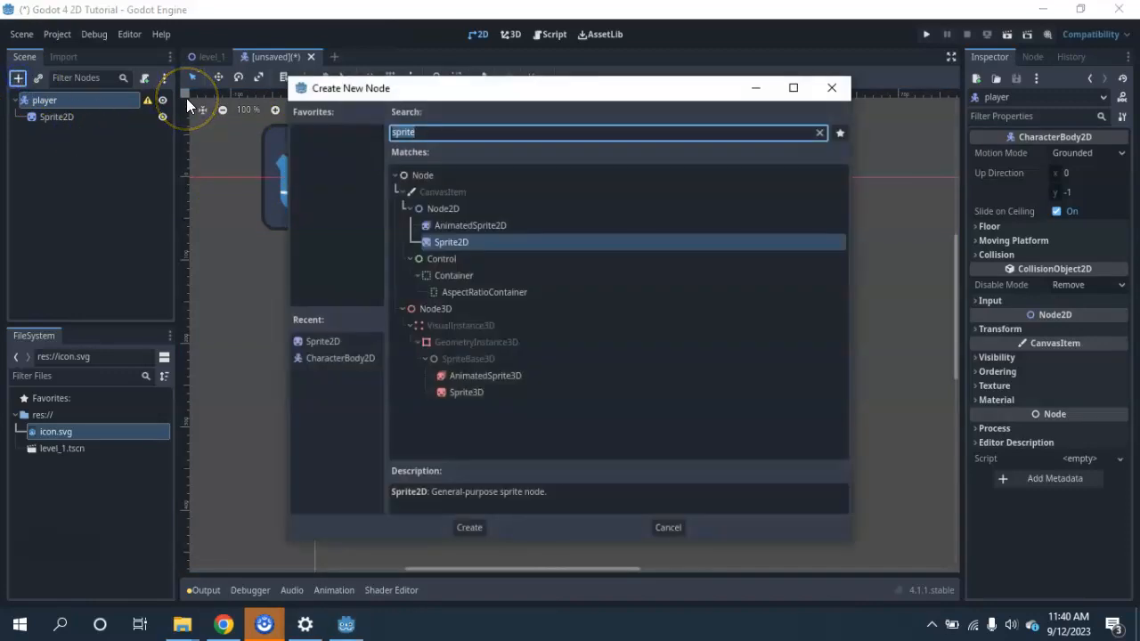
{"action": "type", "text": "collision"}
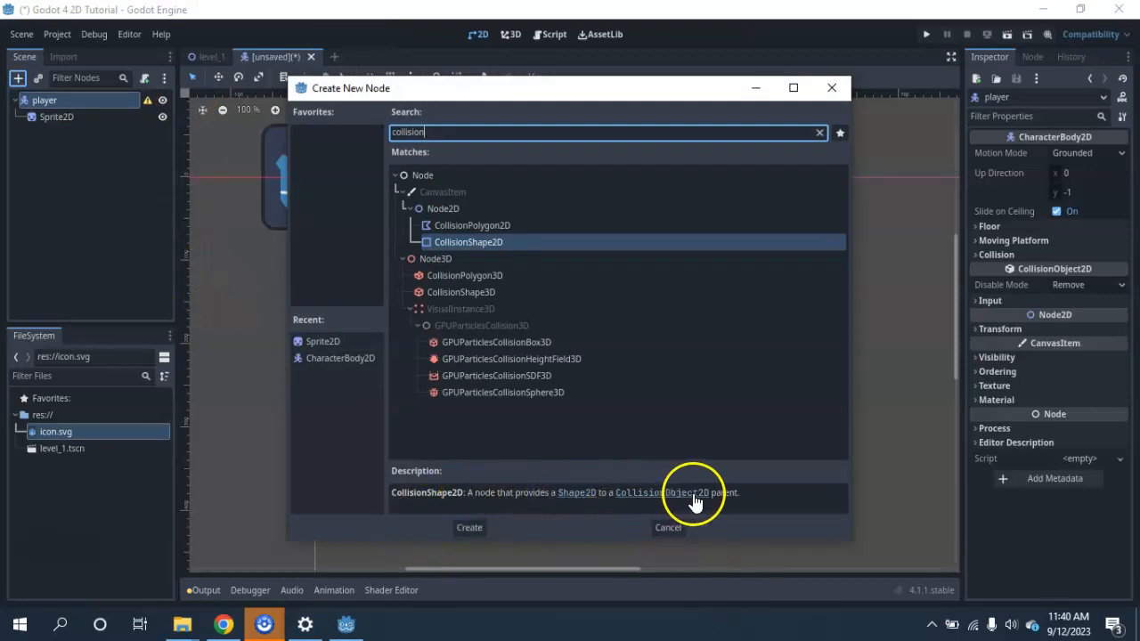
{"action": "left_click", "coordinate": [464, 528]}
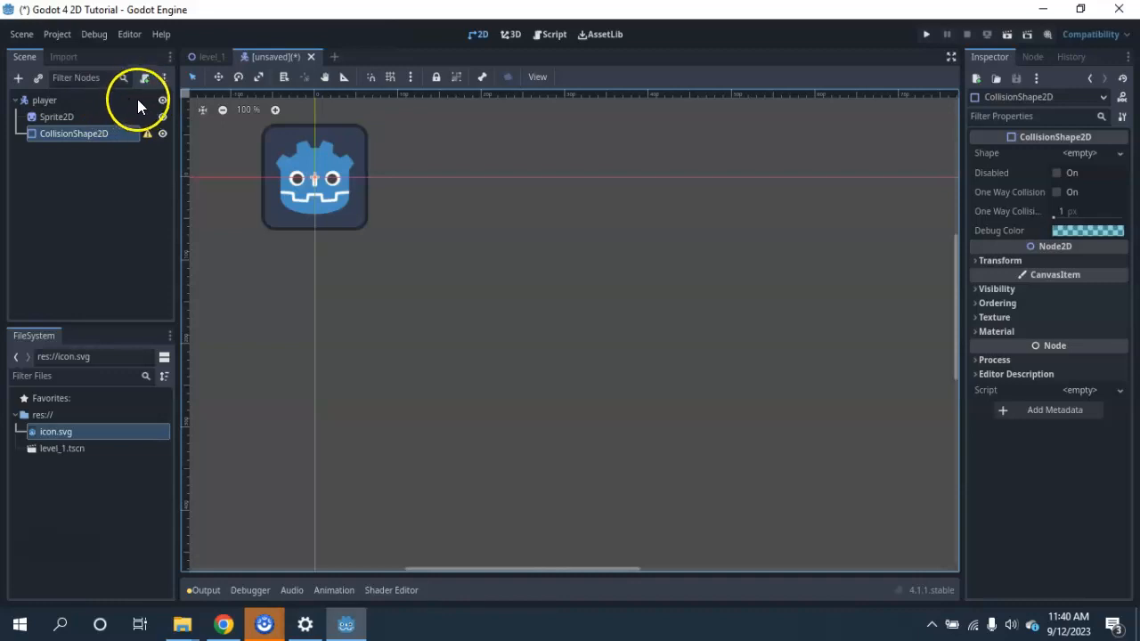
Read the CollisionShape2D node's configuration warning and give the node a new RectangleShape2D as its shape.
{"action": "mouse_move", "coordinate": [147, 132]}
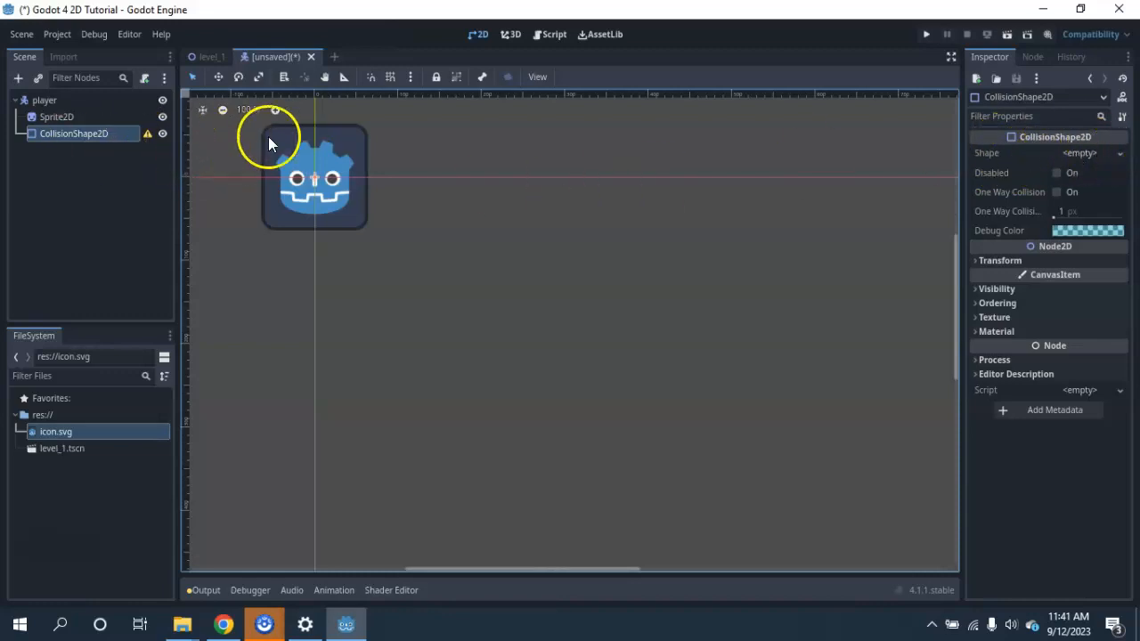
{"action": "left_click", "coordinate": [1088, 154]}
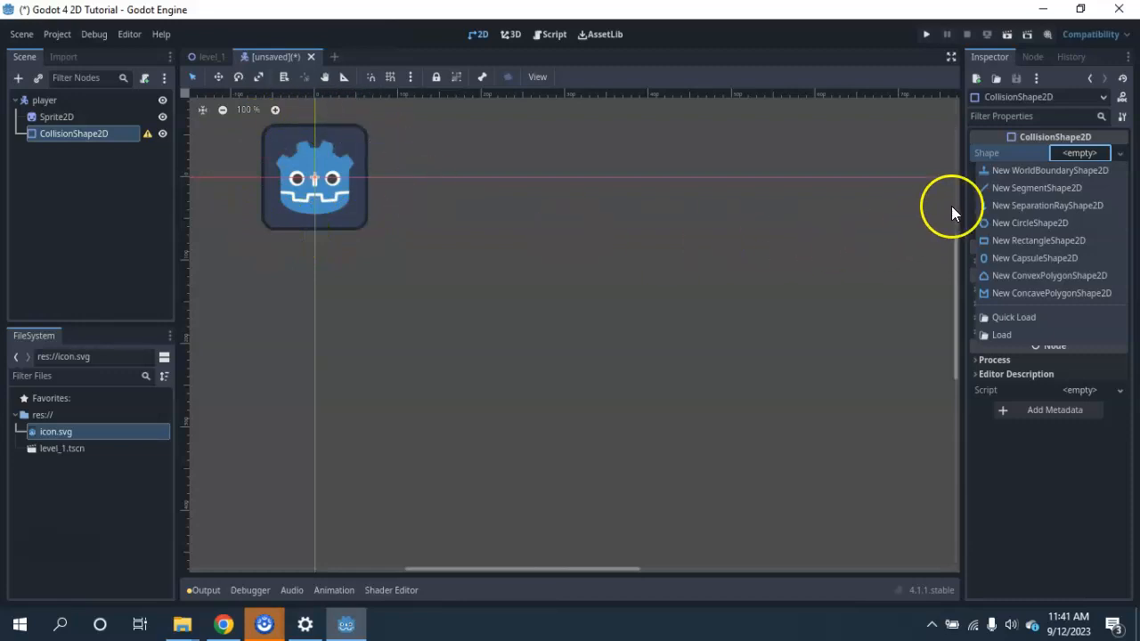
{"action": "left_click", "coordinate": [1015, 241]}
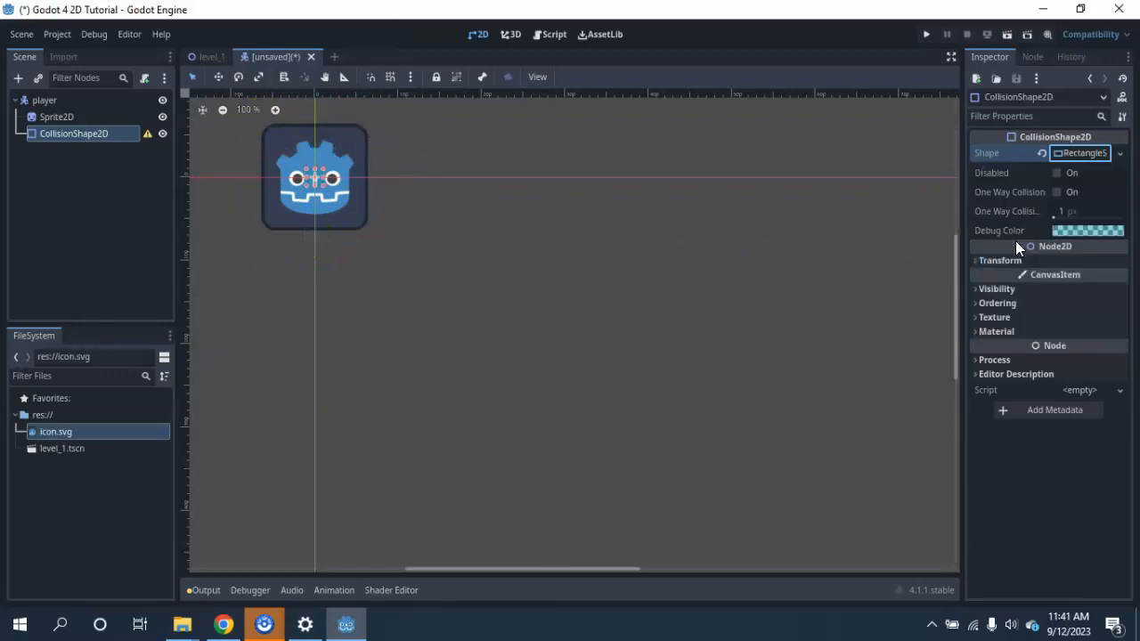
Move and resize the collision rectangle so that it covers the whole icon sprite, including its dark rounded border.
{"action": "scroll", "coordinate": [315, 165], "scroll_direction": "up", "scroll_amount": 6}
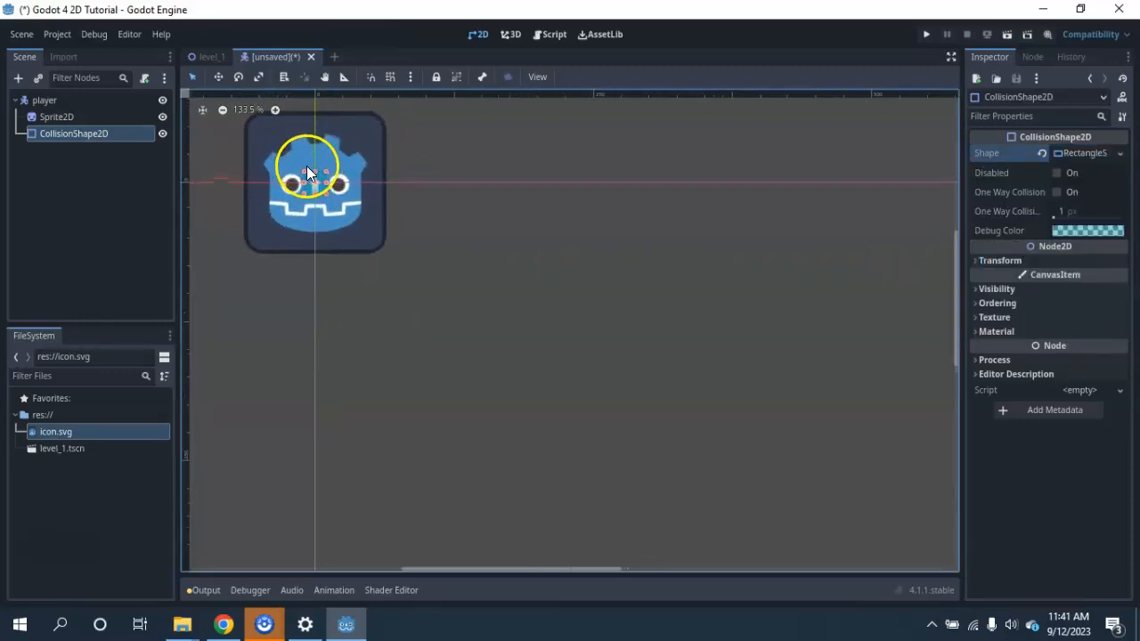
{"action": "scroll", "coordinate": [332, 192], "scroll_direction": "up", "scroll_amount": 1}
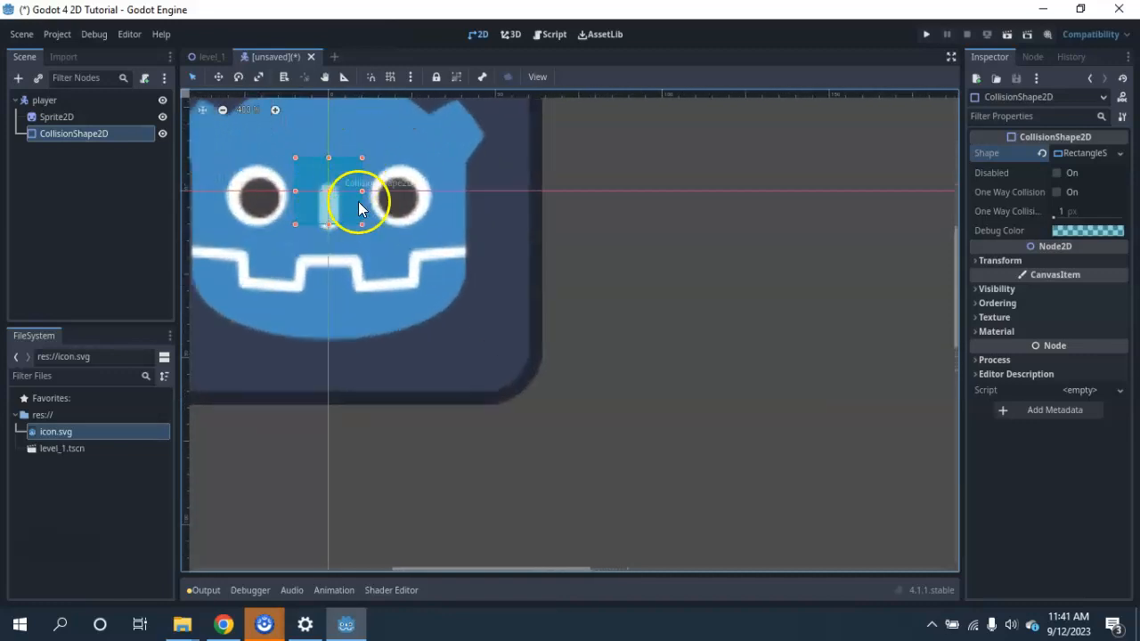
{"action": "left_click_drag", "start_coordinate": [328, 211], "coordinate": [608, 287]}
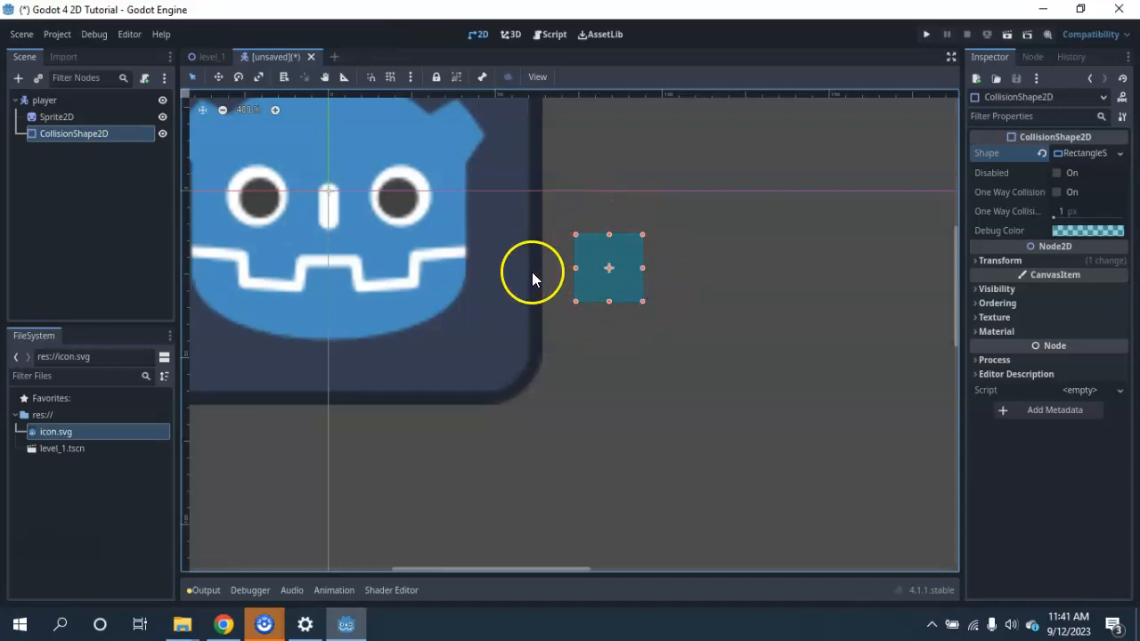
{"action": "scroll", "coordinate": [543, 287], "scroll_direction": "down", "scroll_amount": 2}
{"action": "middle_click_drag", "start_coordinate": [573, 300], "coordinate": [693, 423]}
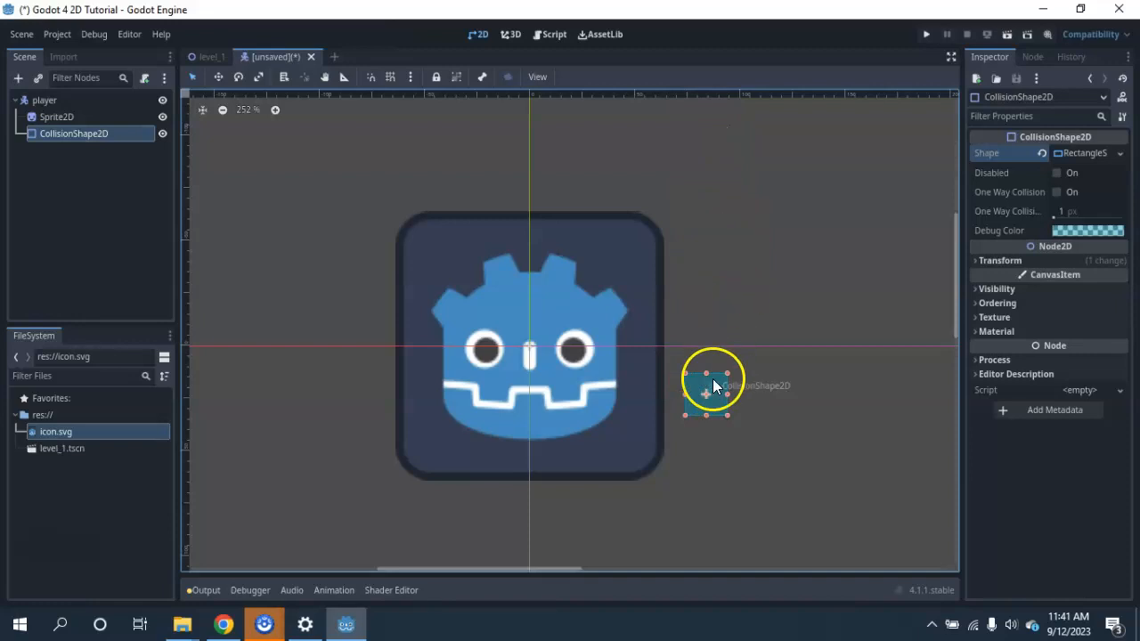
{"action": "left_click_drag", "start_coordinate": [697, 392], "coordinate": [668, 485]}
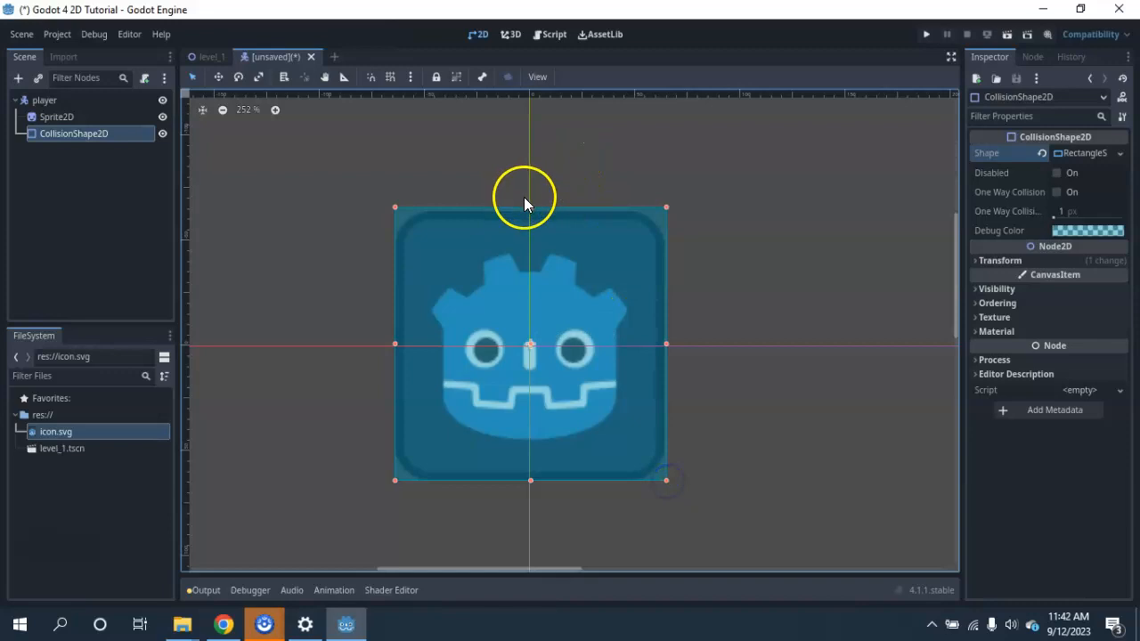
{"action": "left_click_drag", "start_coordinate": [529, 207], "coordinate": [529, 210]}
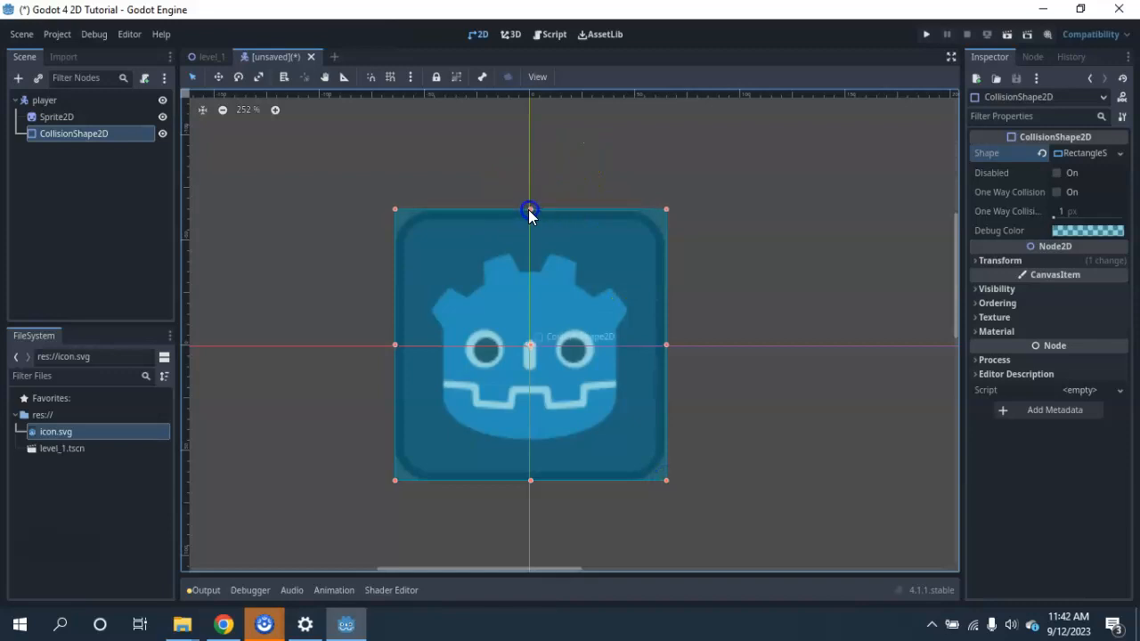
{"action": "left_click_drag", "start_coordinate": [667, 346], "coordinate": [664, 345]}
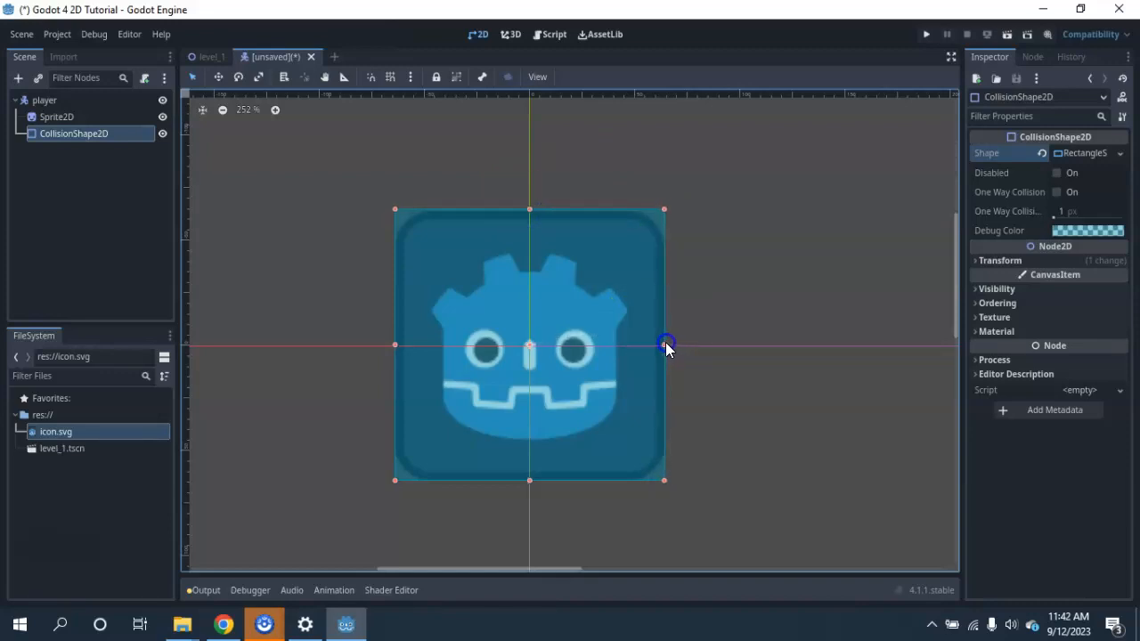
Shrink the collision rectangle on all four sides to fit only the robot face inside the icon.
{"action": "left_click_drag", "start_coordinate": [395, 341], "coordinate": [434, 341]}
{"action": "left_click_drag", "start_coordinate": [666, 348], "coordinate": [634, 346]}
{"action": "left_click_drag", "start_coordinate": [533, 209], "coordinate": [533, 250]}
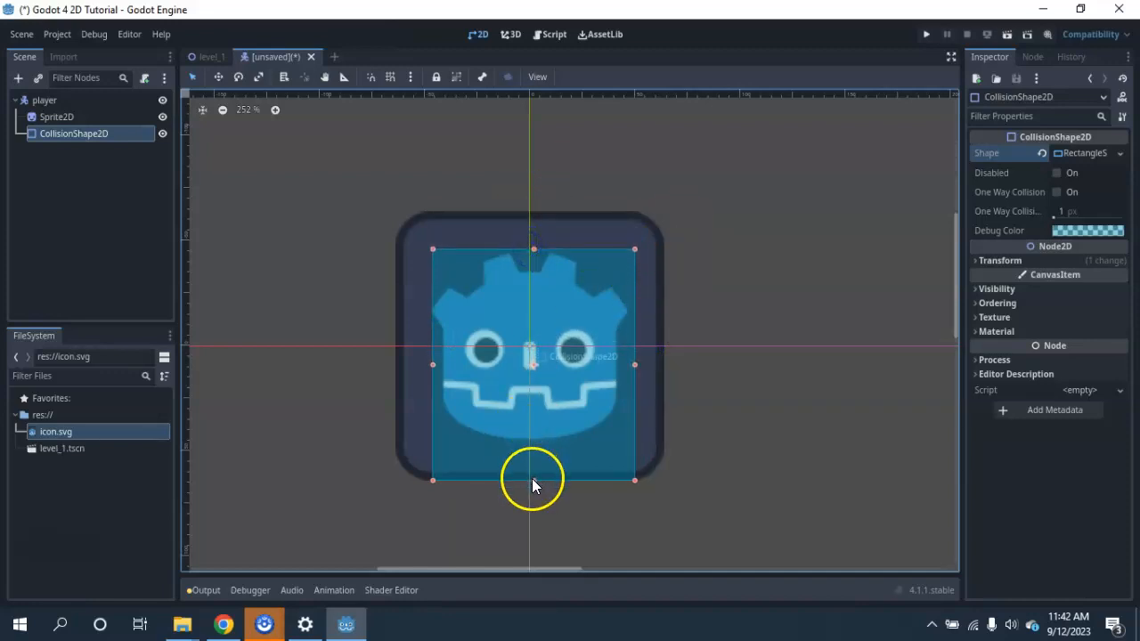
{"action": "left_click_drag", "start_coordinate": [532, 479], "coordinate": [542, 440]}
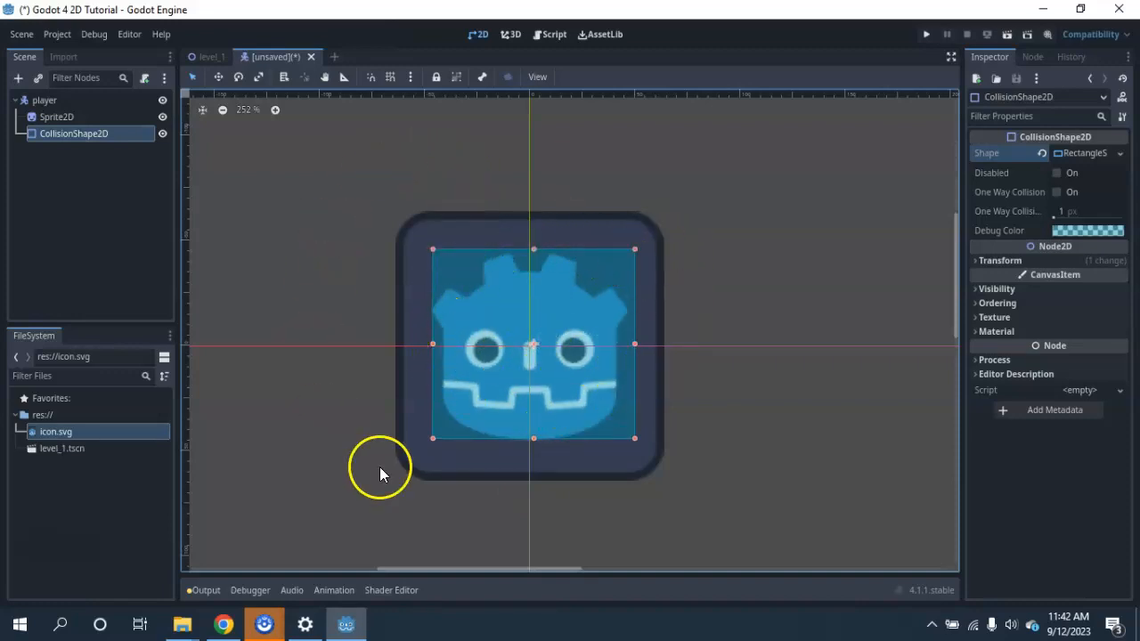
Enlarge the collision rectangle again until its edges match the outer border of the icon, and deselect it.
{"action": "left_click_drag", "start_coordinate": [433, 250], "coordinate": [252, 163]}
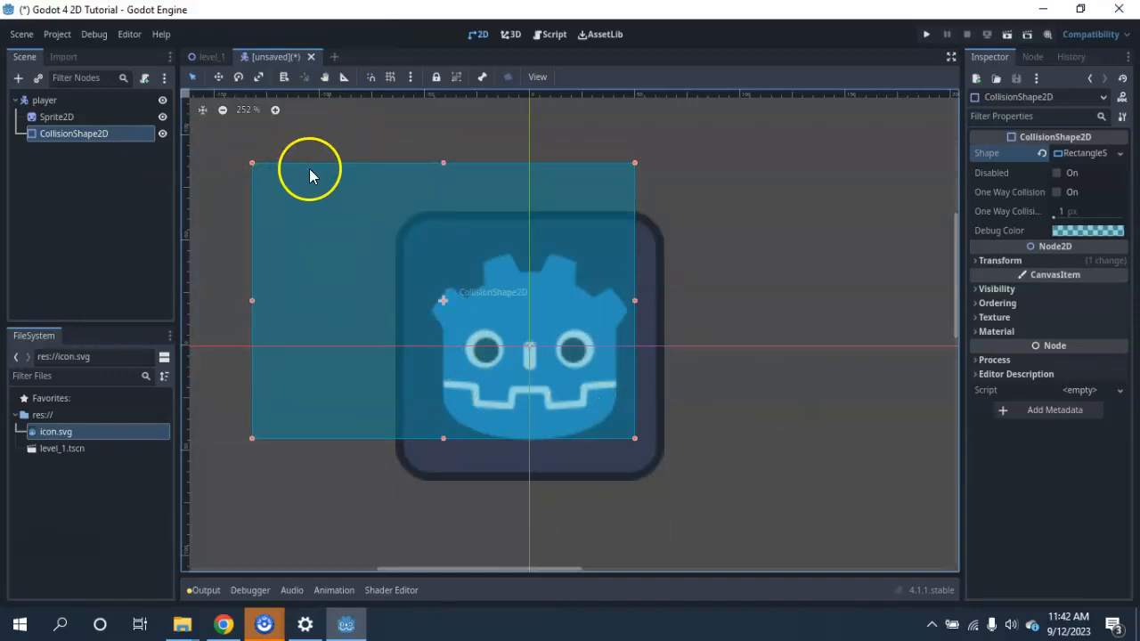
{"action": "left_click_drag", "start_coordinate": [251, 164], "coordinate": [394, 214]}
{"action": "left_click_drag", "start_coordinate": [633, 212], "coordinate": [666, 211]}
{"action": "left_click_drag", "start_coordinate": [530, 438], "coordinate": [527, 478]}
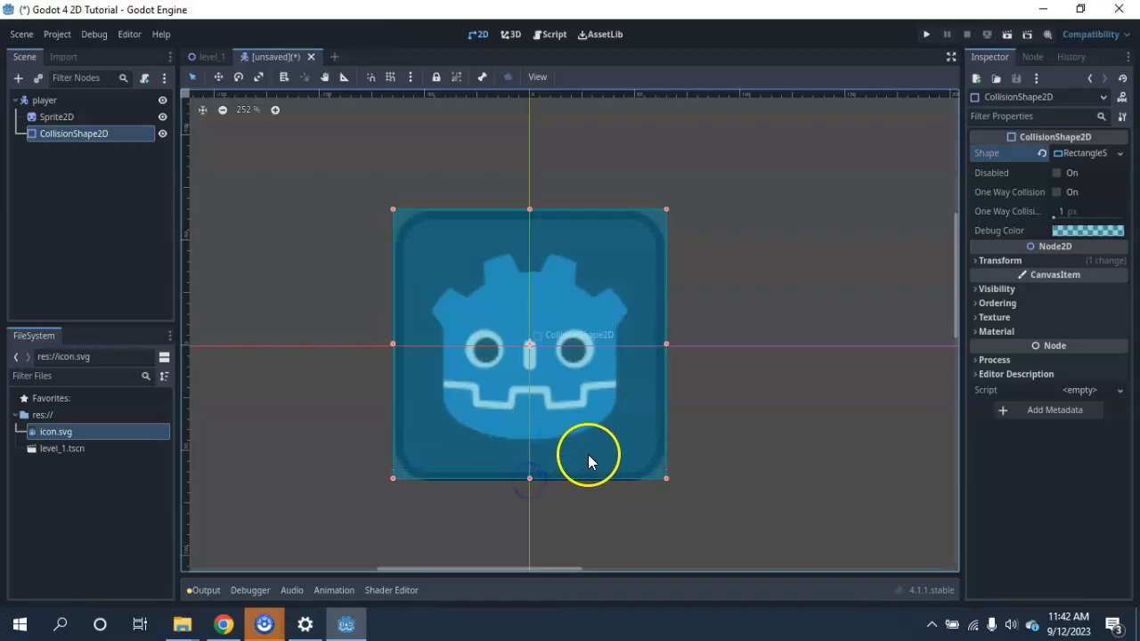
{"action": "left_click", "coordinate": [725, 288]}
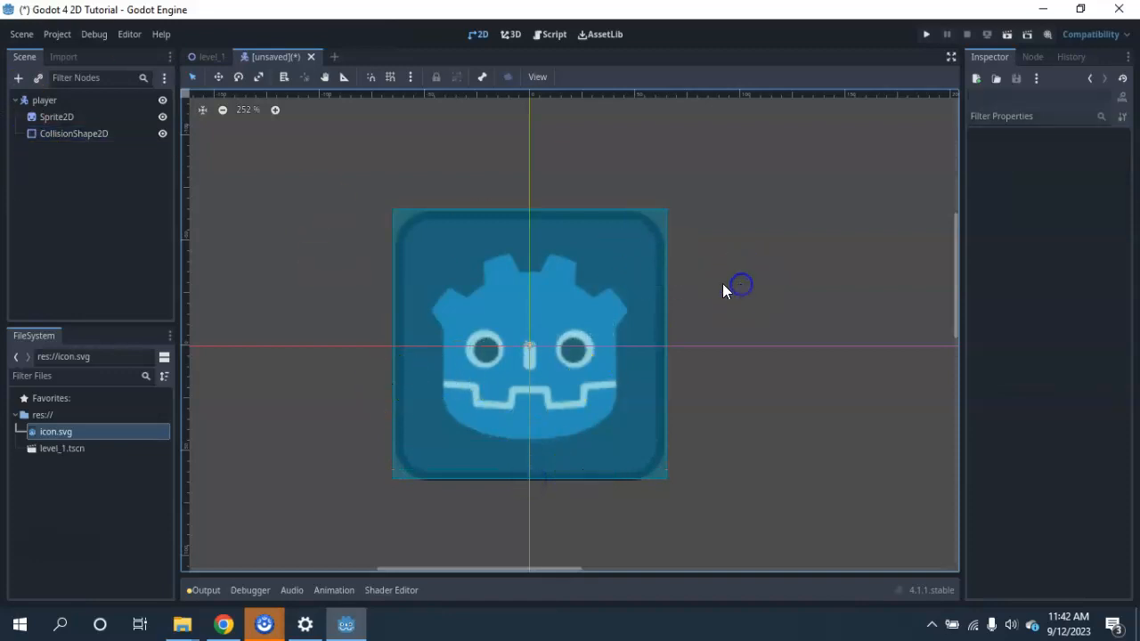
Hide and show the Sprite2D and the CollisionShape2D in turn to check each one's visibility on the canvas.
{"action": "scroll", "coordinate": [536, 262], "scroll_direction": "down", "scroll_amount": 5}
{"action": "scroll", "coordinate": [641, 312], "scroll_direction": "down", "scroll_amount": 3}
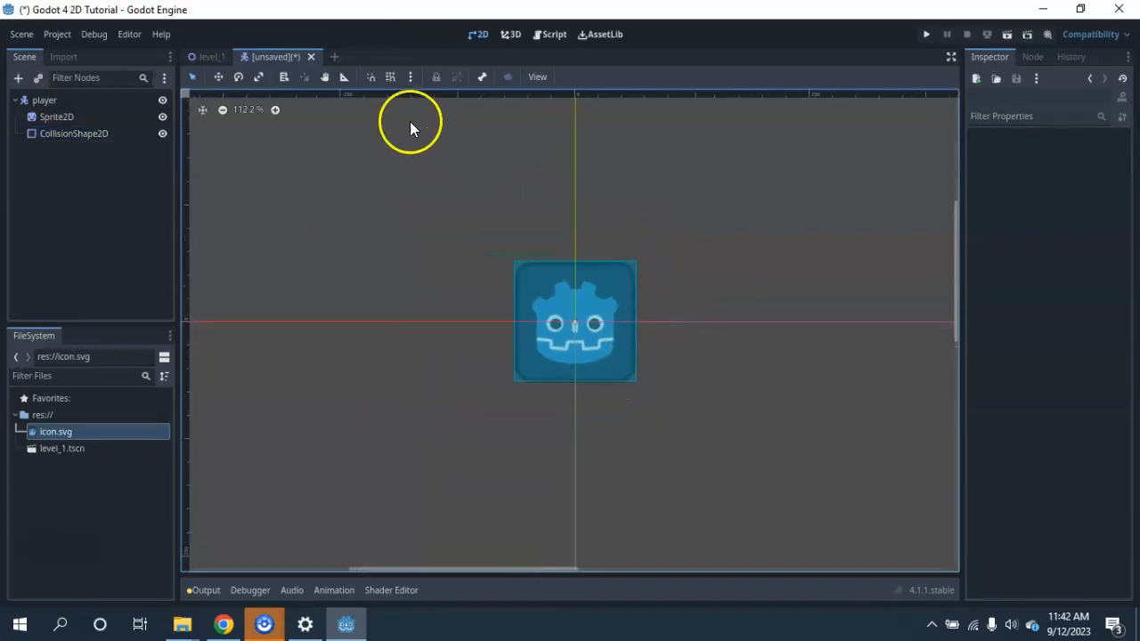
{"action": "middle_click_drag", "start_coordinate": [753, 364], "coordinate": [633, 329]}
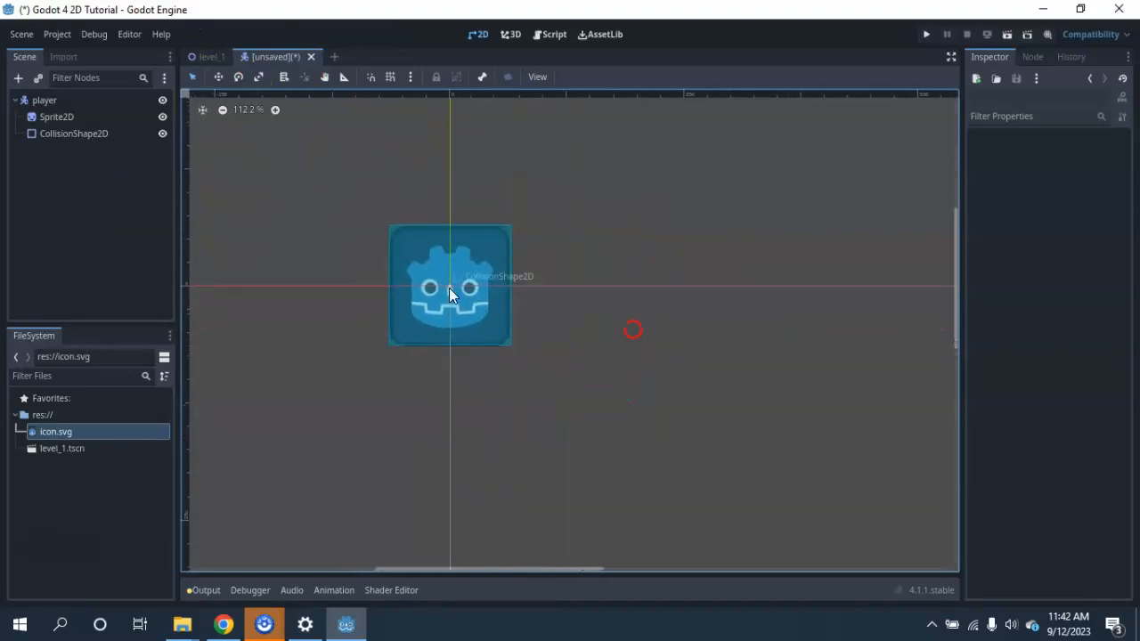
{"action": "left_click", "coordinate": [163, 116]}
{"action": "left_click", "coordinate": [163, 116]}
{"action": "left_click", "coordinate": [163, 134]}
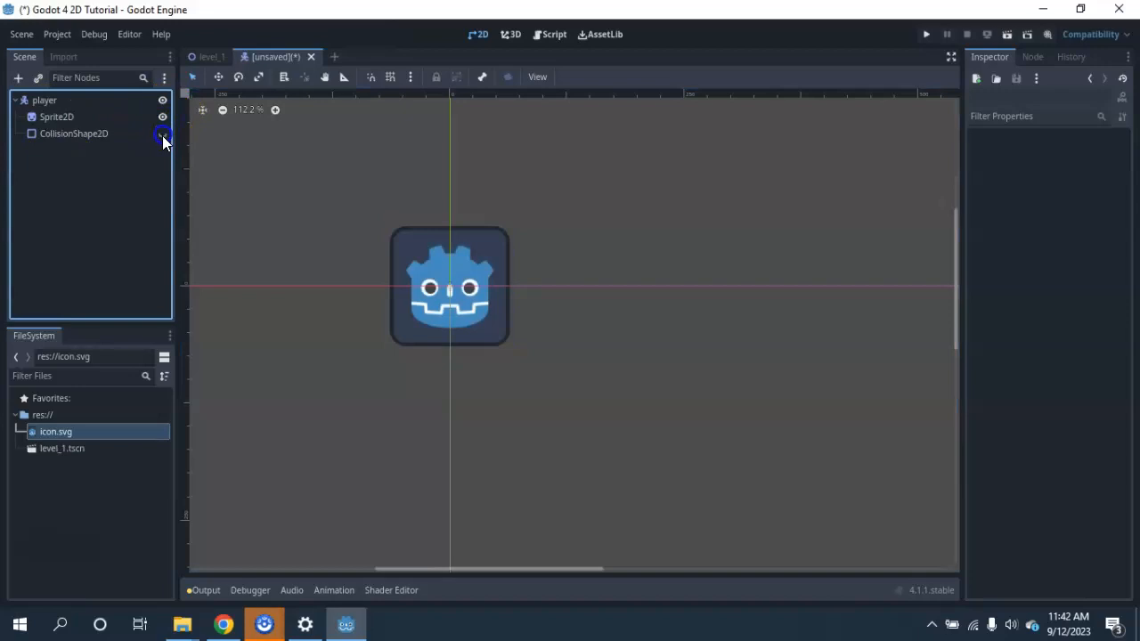
{"action": "left_click", "coordinate": [163, 133]}
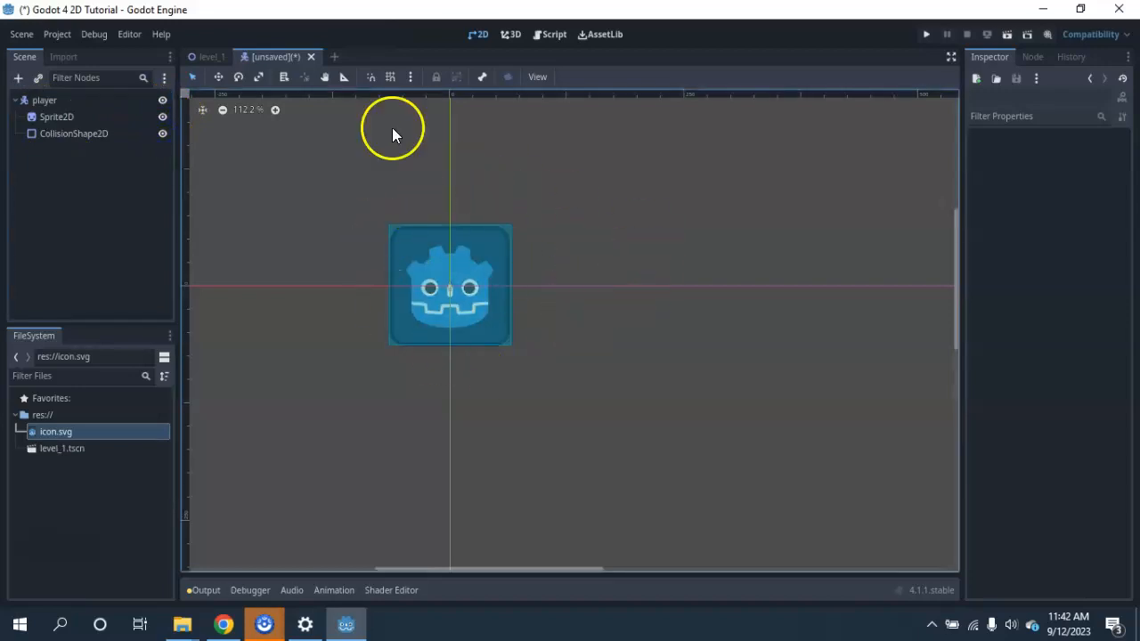
Save the scene in the project folder as player.tscn.
{"action": "right_click", "coordinate": [278, 56]}
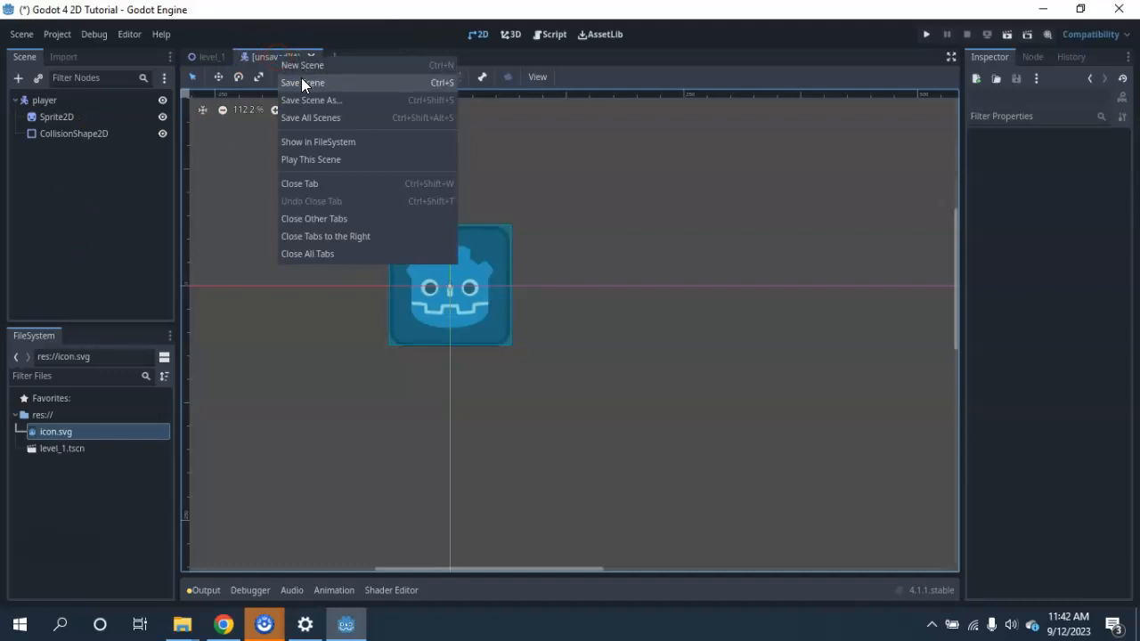
{"action": "left_click", "coordinate": [302, 82]}
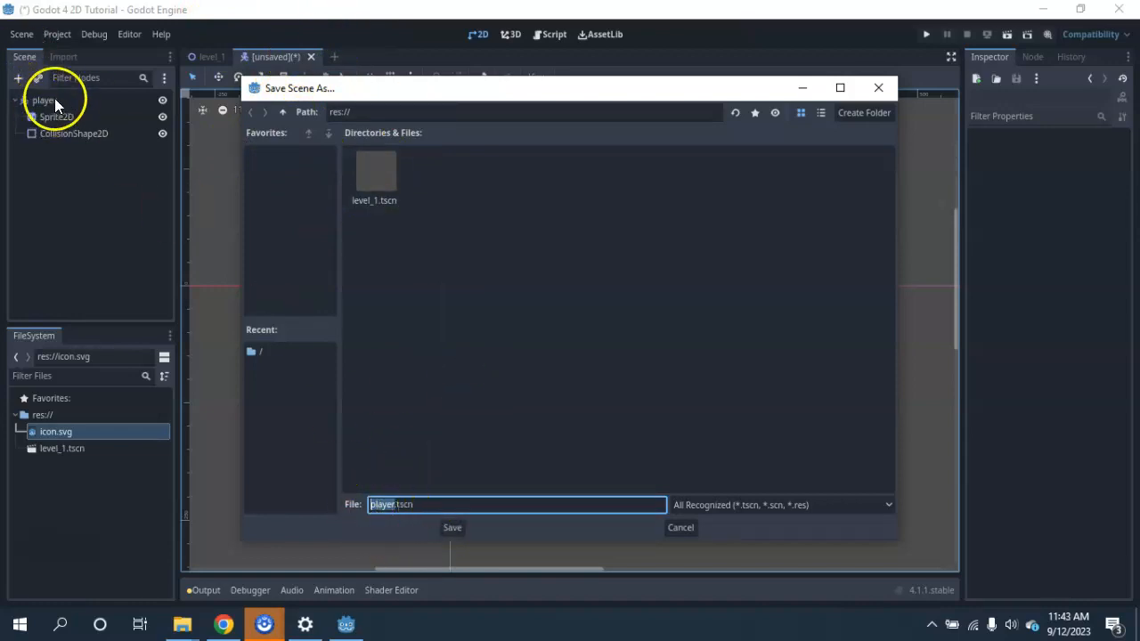
{"action": "left_click", "coordinate": [453, 528]}
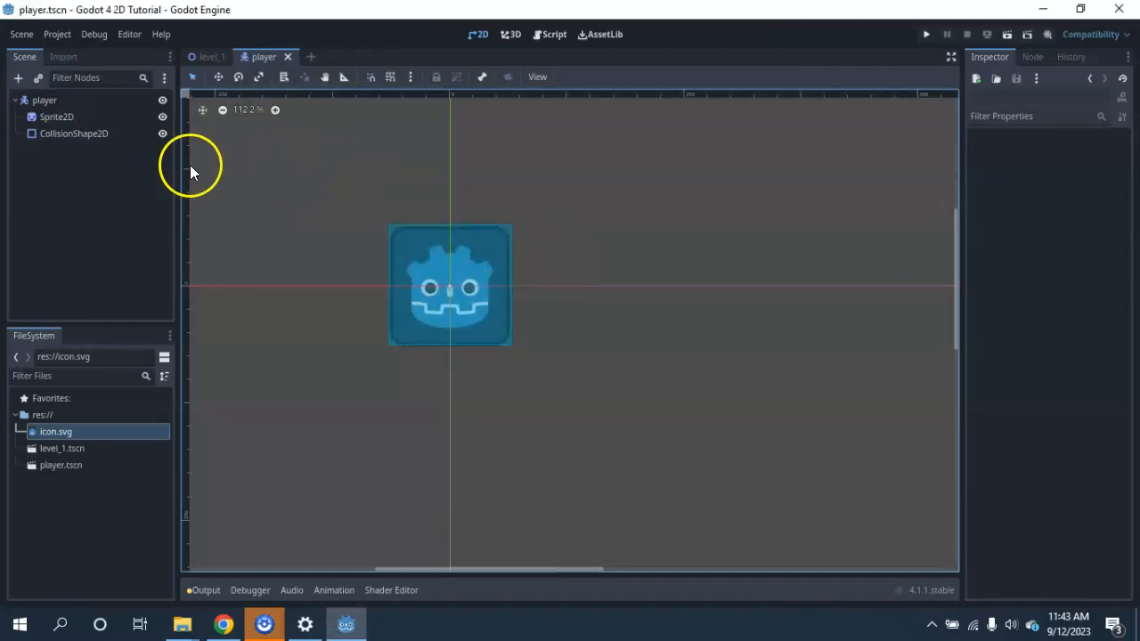
Run the player scene on its own as a test and close the game window.
{"action": "left_click", "coordinate": [1006, 34]}
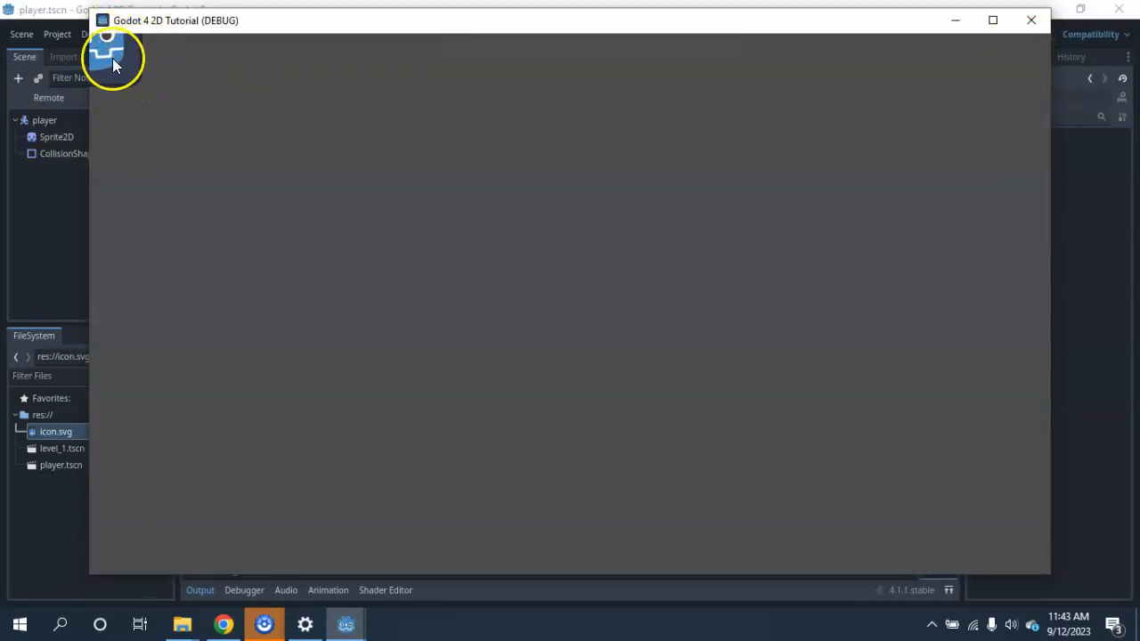
{"action": "left_click", "coordinate": [1028, 25]}
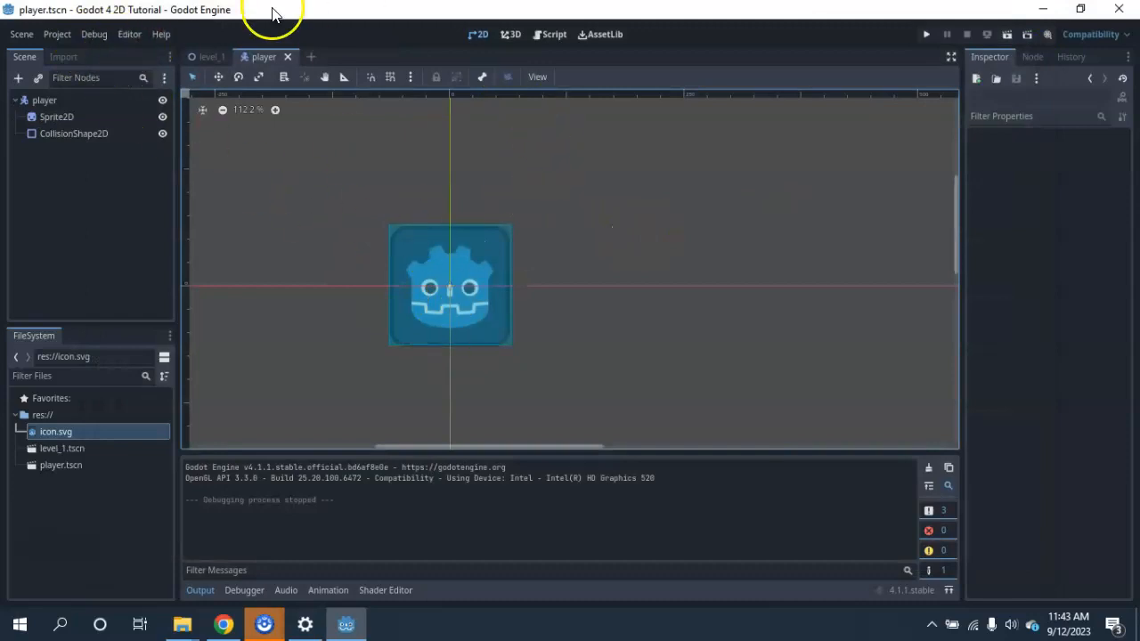
Switch to the level_1 scene and select its level1 root node.
{"action": "left_click", "coordinate": [205, 56]}
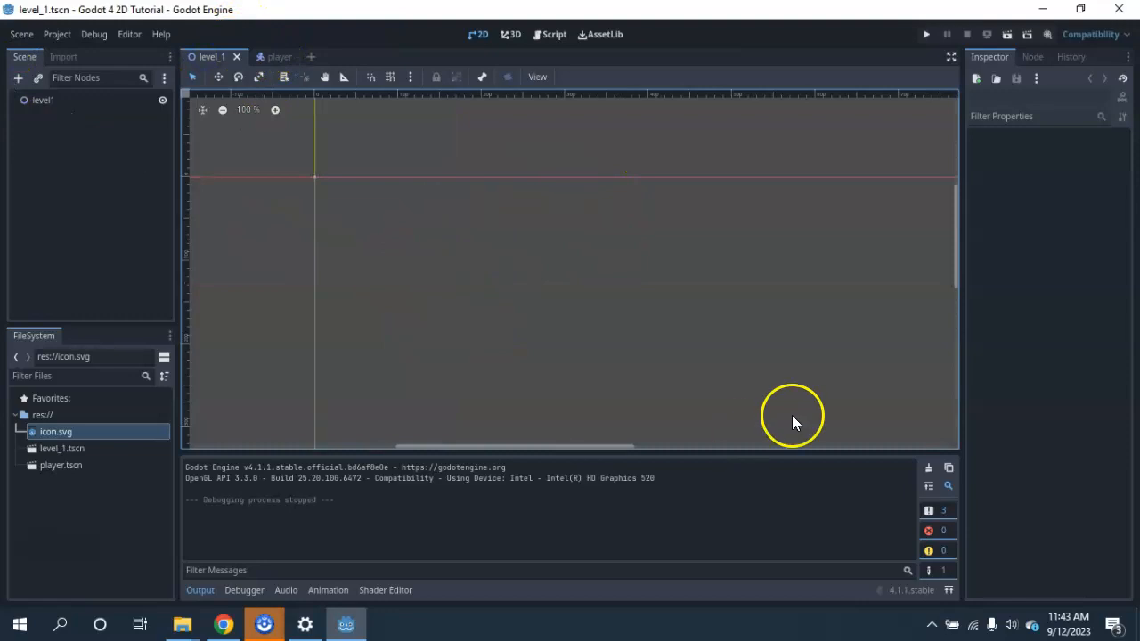
{"action": "left_click", "coordinate": [273, 57]}
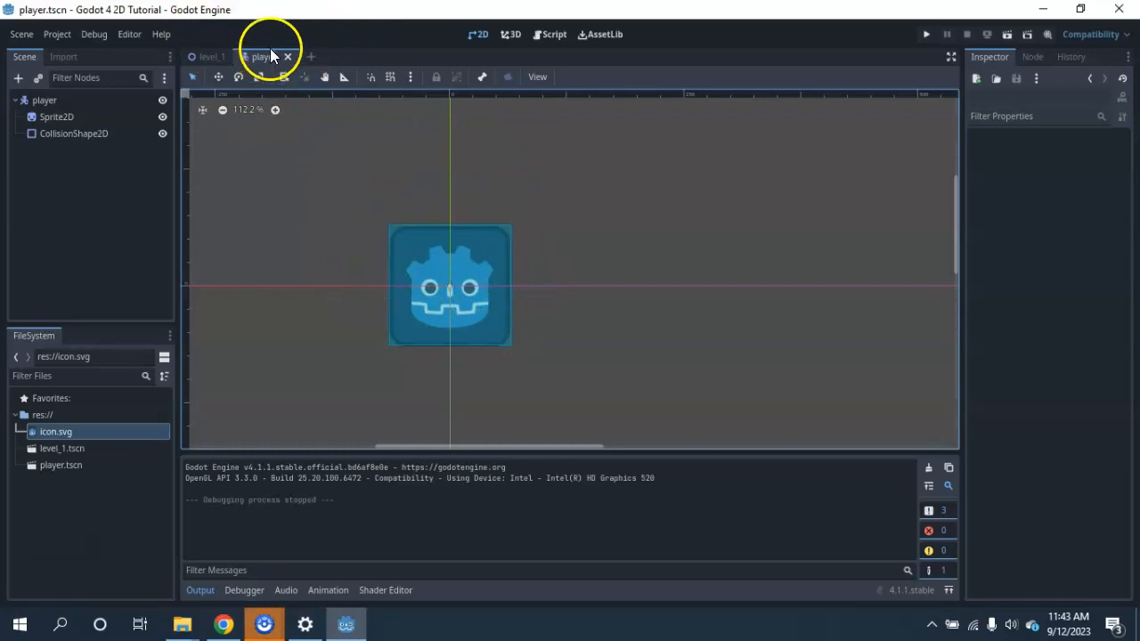
{"action": "left_click", "coordinate": [210, 57]}
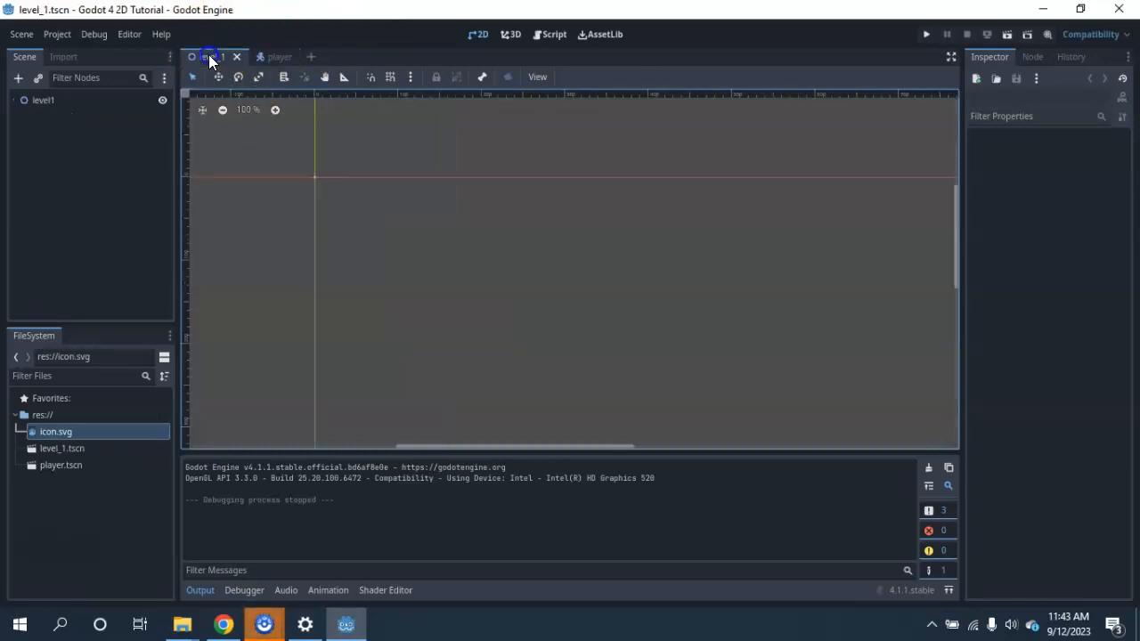
{"action": "left_click", "coordinate": [36, 102]}
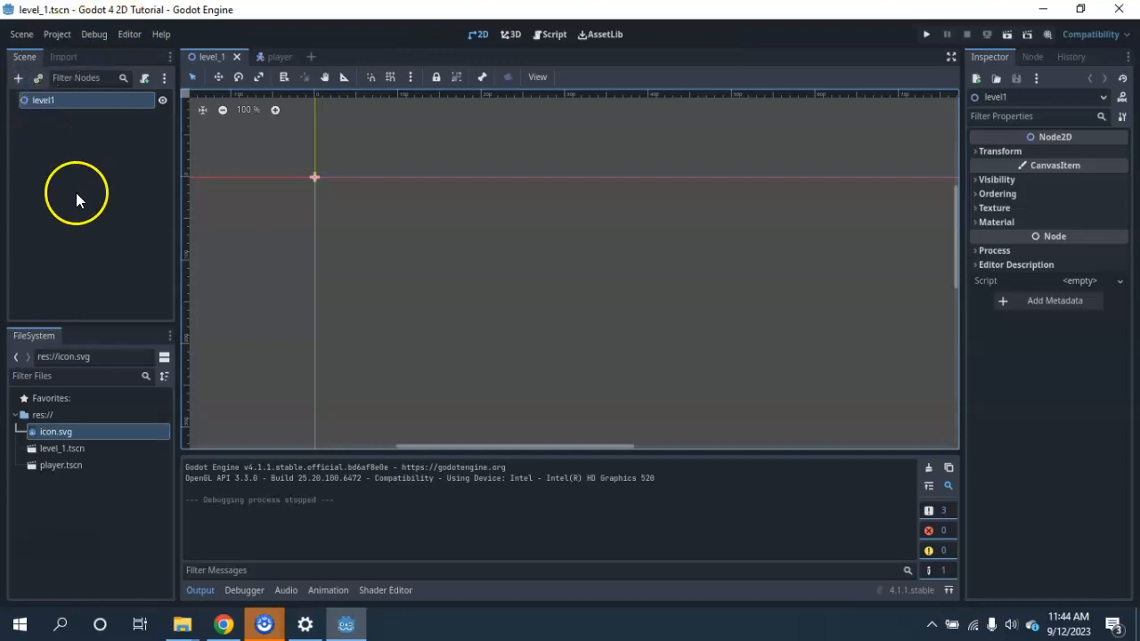
Open Paint and sketch a circle labelled OG with lines to three shapes below it numbered 1, 2 and 3.
{"action": "left_click", "coordinate": [19, 624]}
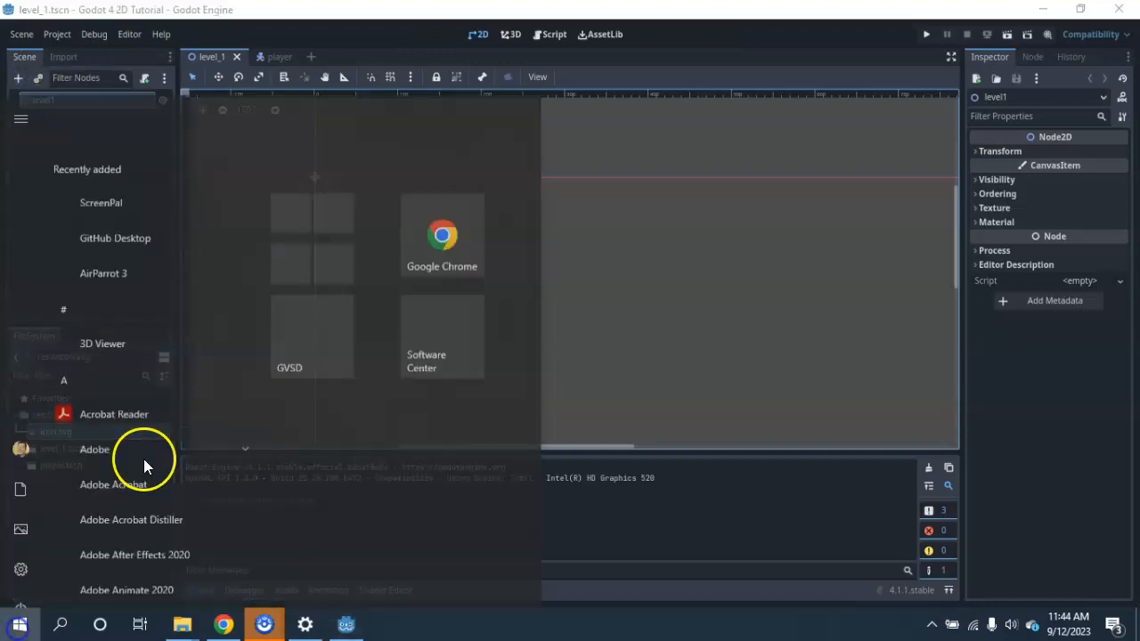
{"action": "type", "text": "paint"}
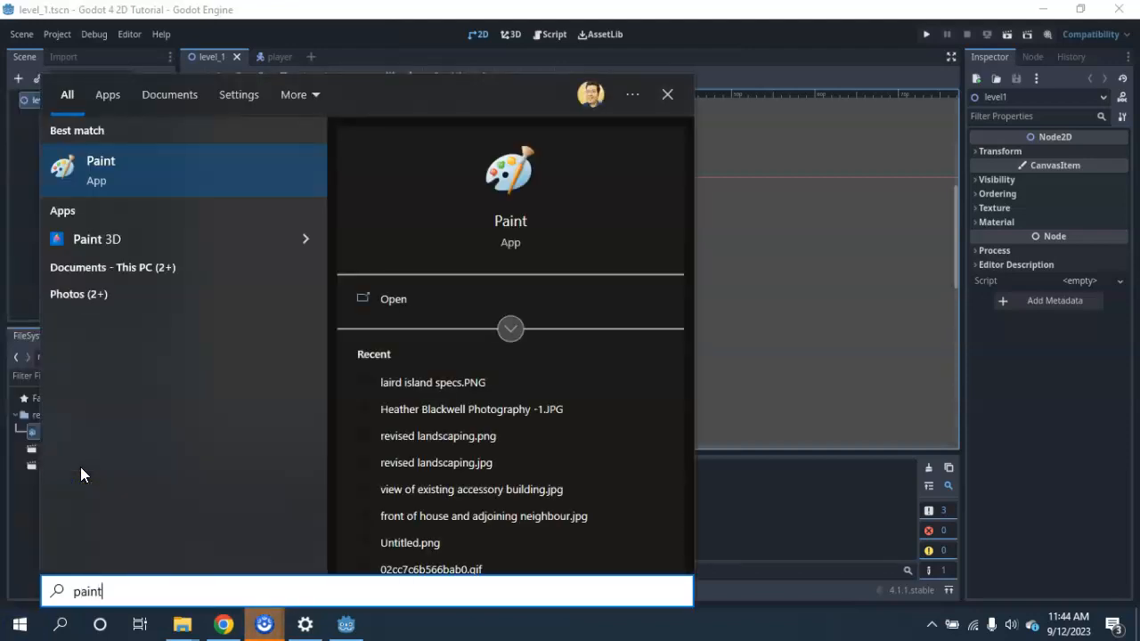
{"action": "key", "text": "Return"}
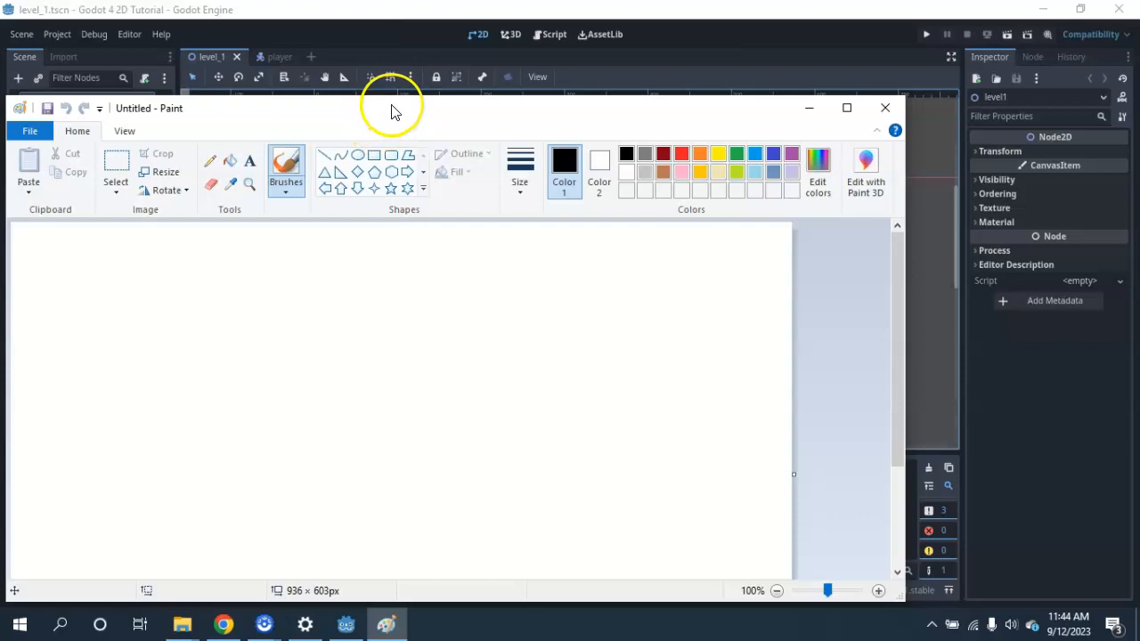
{"action": "mouse_move", "coordinate": [394, 107]}
{"action": "left_mouse_down"}
{"action": "mouse_move", "coordinate": [473, 59]}
{"action": "mouse_move", "coordinate": [473, 69]}
{"action": "left_mouse_up"}
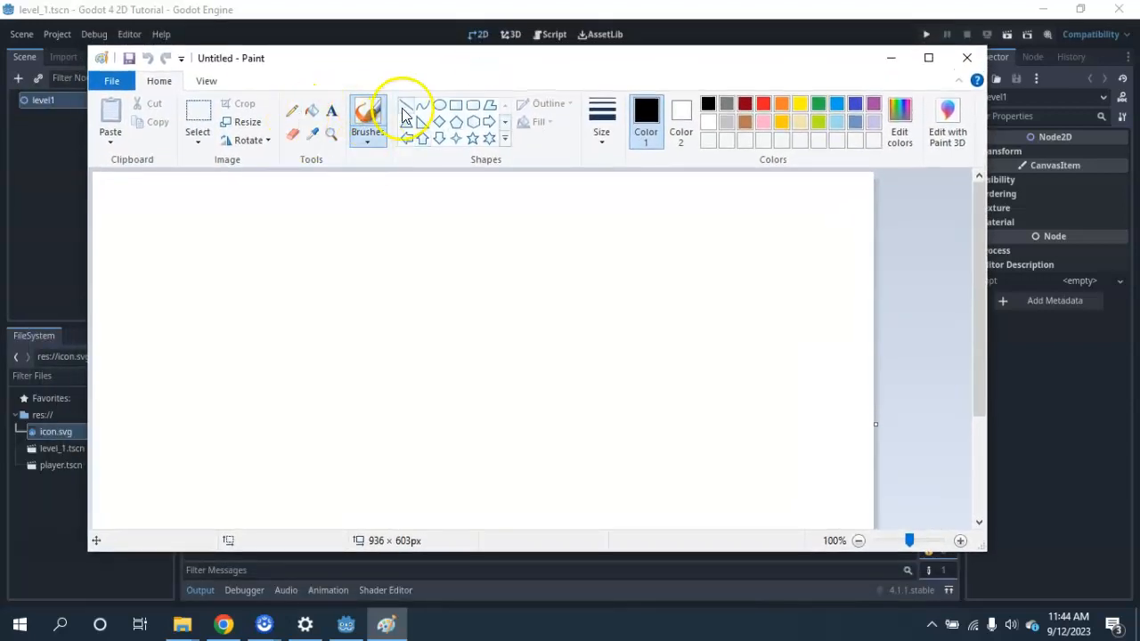
{"action": "left_click", "coordinate": [291, 111]}
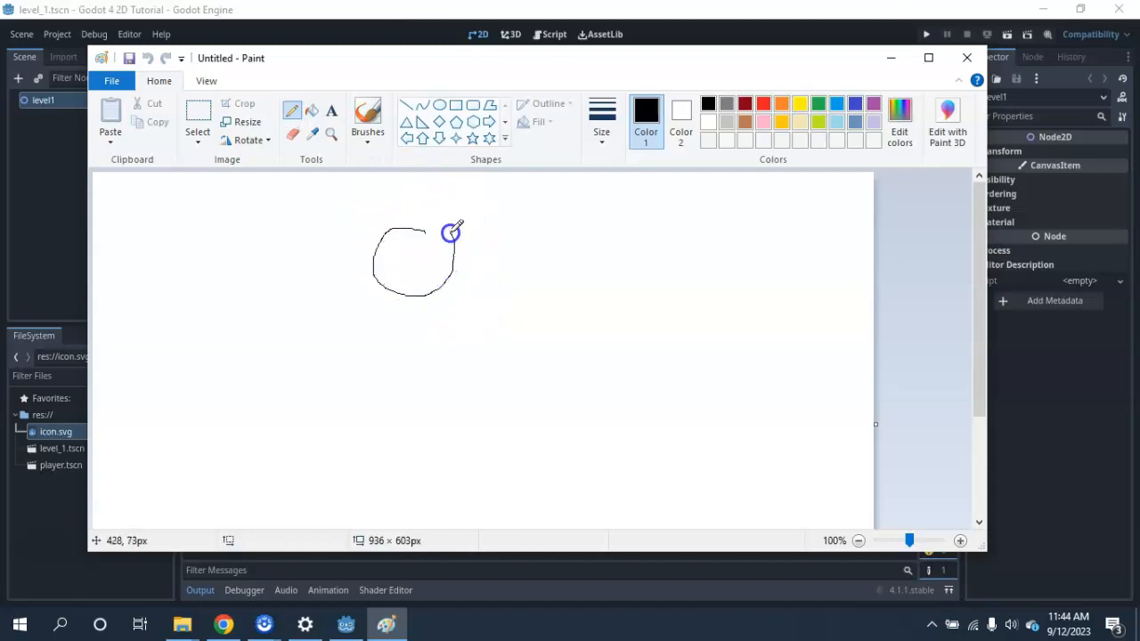
{"action": "mouse_move", "coordinate": [423, 228]}
{"action": "left_mouse_down"}
{"action": "mouse_move", "coordinate": [399, 255]}
{"action": "mouse_move", "coordinate": [437, 267]}
{"action": "mouse_move", "coordinate": [428, 246]}
{"action": "mouse_move", "coordinate": [384, 258]}
{"action": "mouse_move", "coordinate": [460, 244]}
{"action": "mouse_move", "coordinate": [435, 282]}
{"action": "mouse_move", "coordinate": [392, 255]}
{"action": "left_mouse_up"}
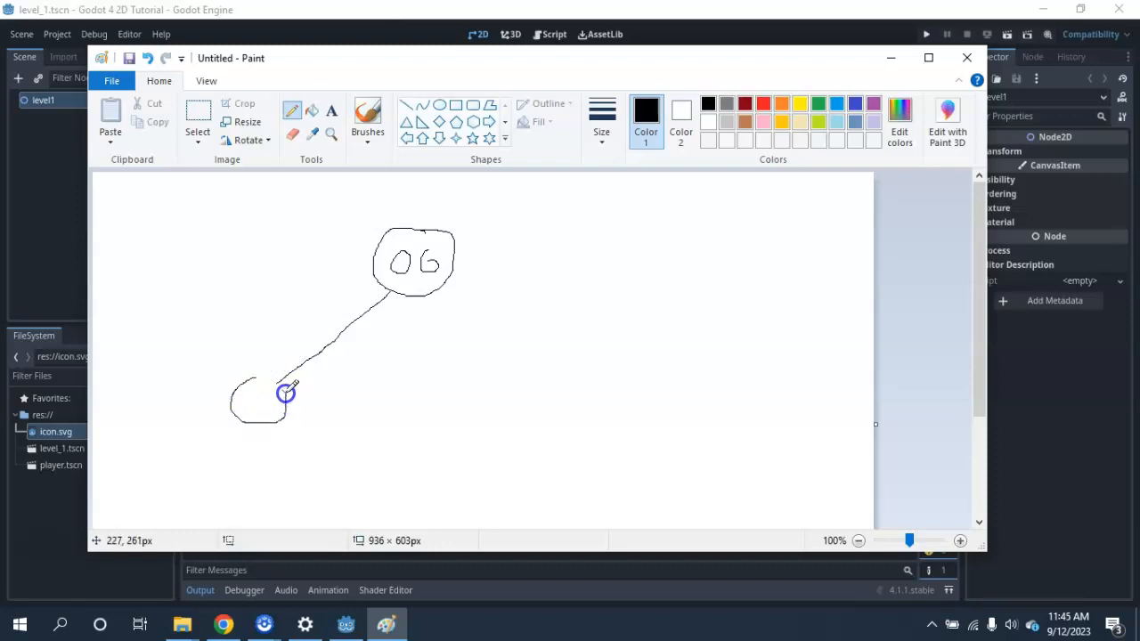
{"action": "left_click_drag", "start_coordinate": [414, 297], "coordinate": [396, 369]}
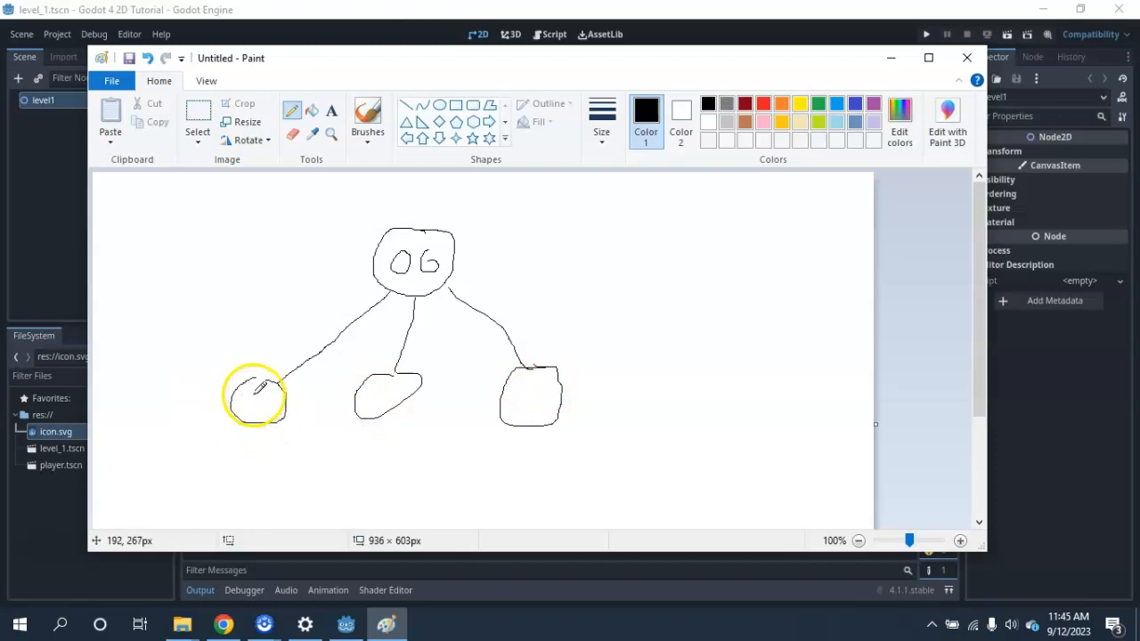
{"action": "left_click_drag", "start_coordinate": [391, 392], "coordinate": [392, 394]}
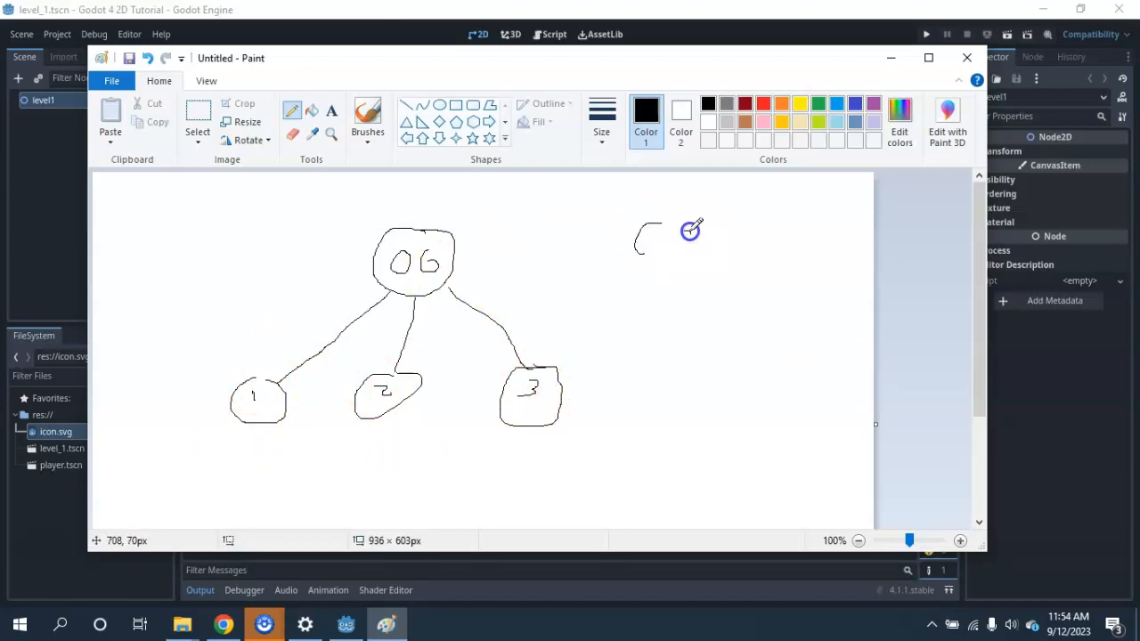
Handwrite "copy" with an arrow to "instance", add arrowheads to both ends of the diagram's lines, and minimize Paint to return to Godot.
{"action": "left_click_drag", "start_coordinate": [781, 222], "coordinate": [728, 291]}
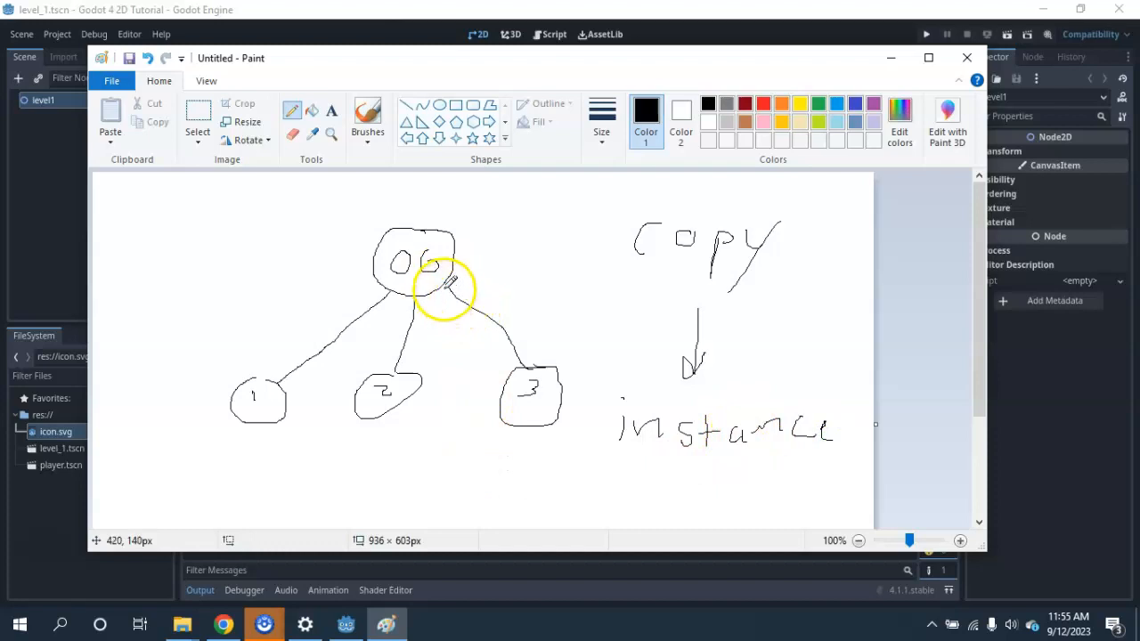
{"action": "left_click_drag", "start_coordinate": [410, 305], "coordinate": [386, 294]}
{"action": "left_click_drag", "start_coordinate": [315, 366], "coordinate": [275, 375]}
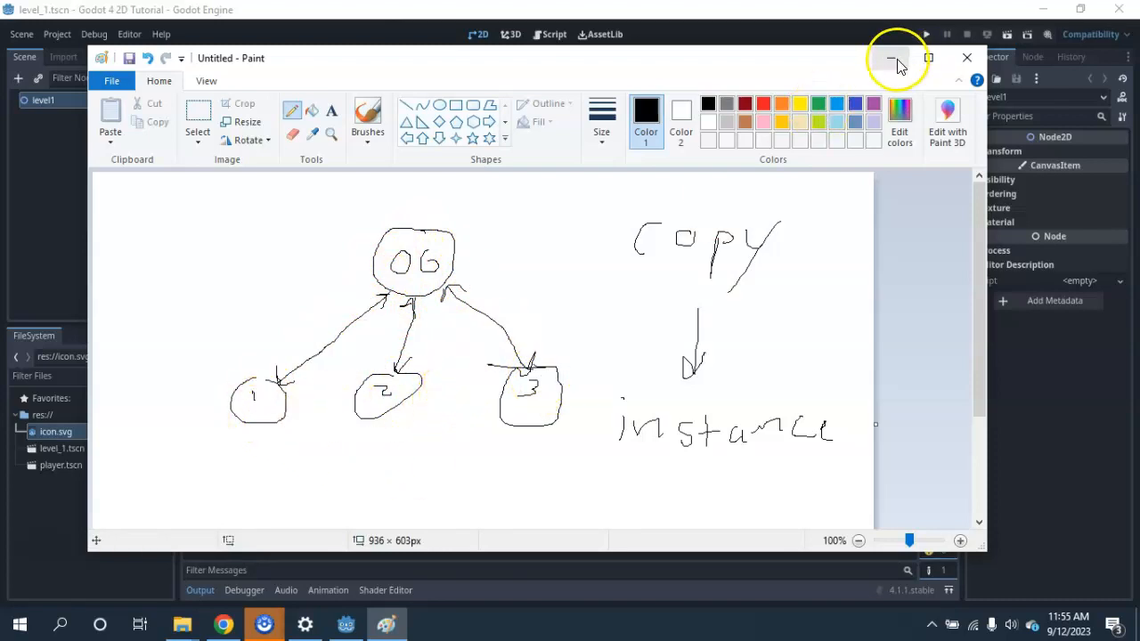
{"action": "left_click", "coordinate": [834, 35]}
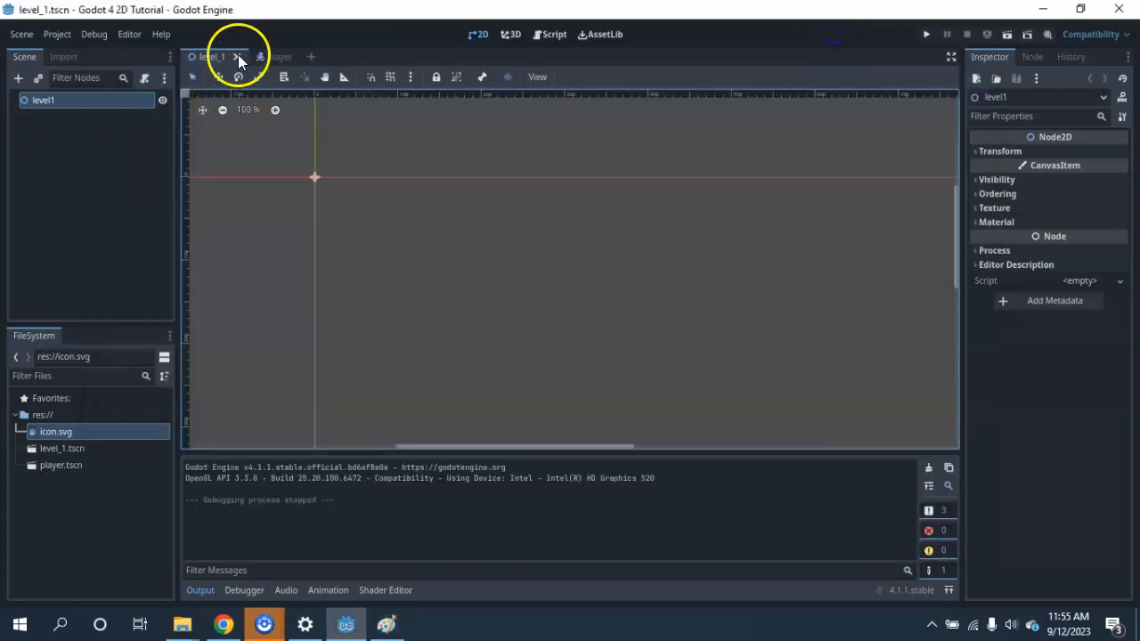
Switch between the player and level_1 scenes to compare their contents.
{"action": "left_click", "coordinate": [267, 56]}
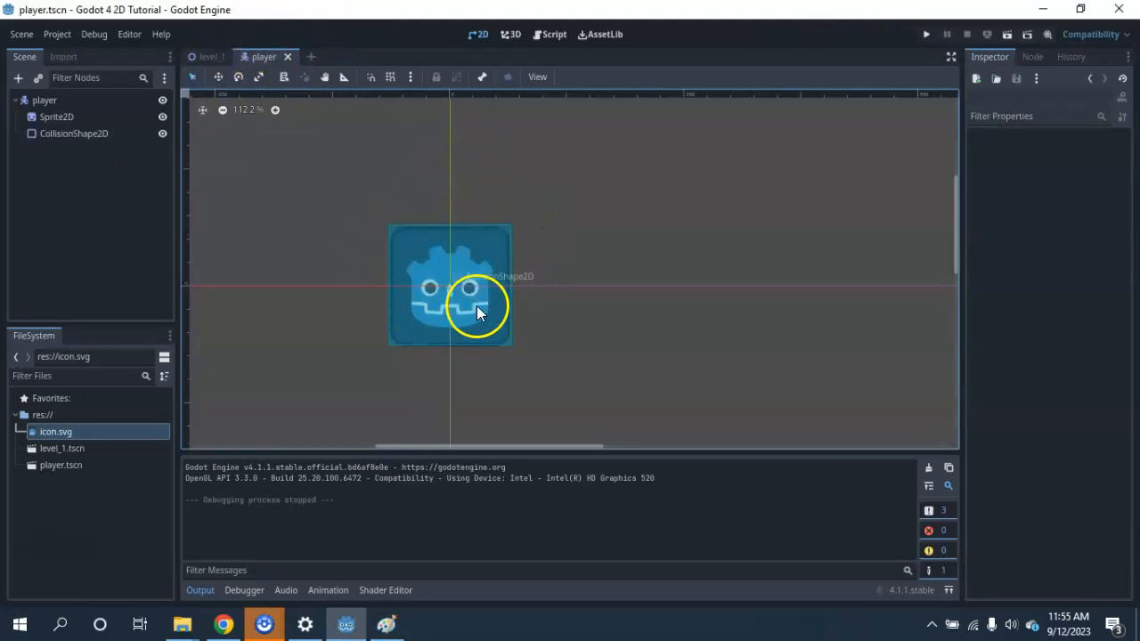
{"action": "left_click", "coordinate": [209, 55]}
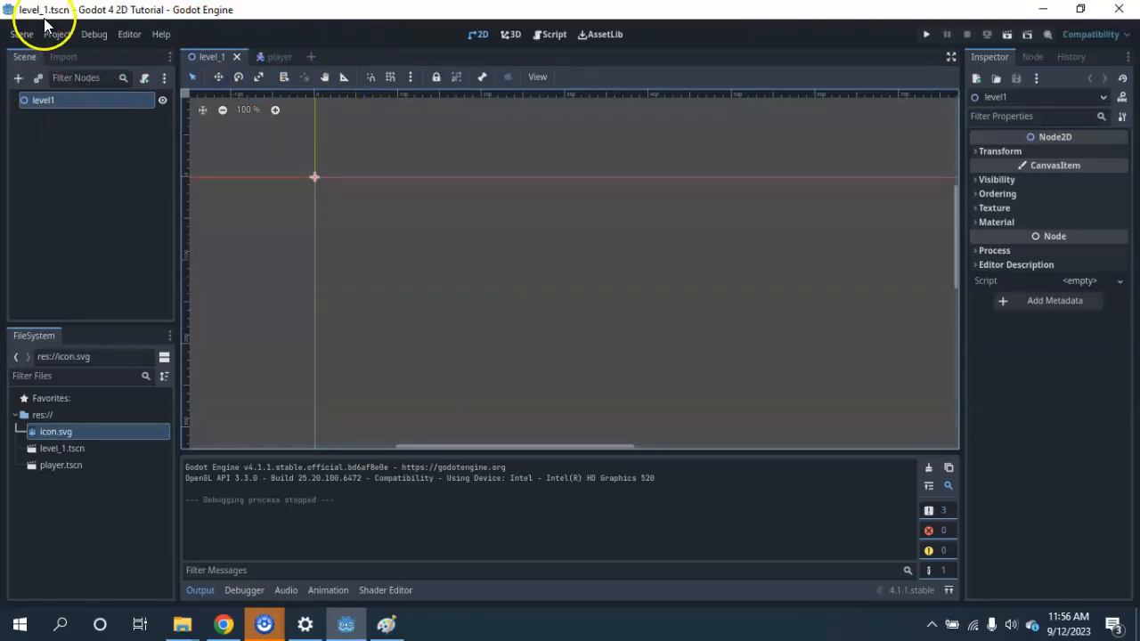
{"action": "left_click", "coordinate": [282, 52]}
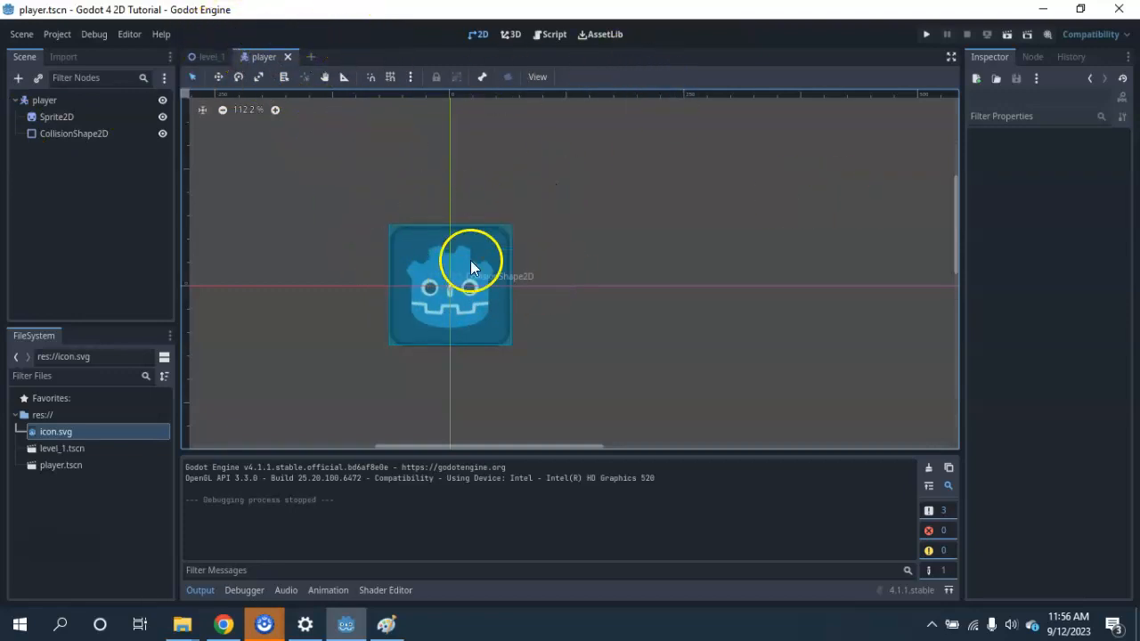
Instantiate player.tscn as a child scene of the level1 root node in the level_1 scene.
{"action": "left_click", "coordinate": [207, 57]}
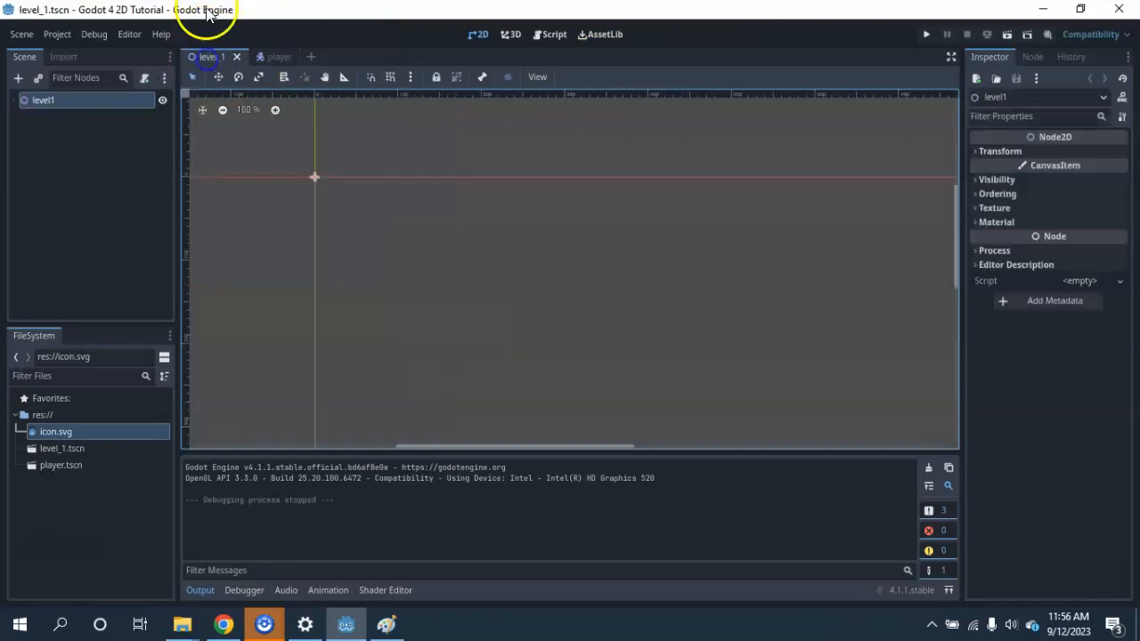
{"action": "left_click", "coordinate": [38, 77]}
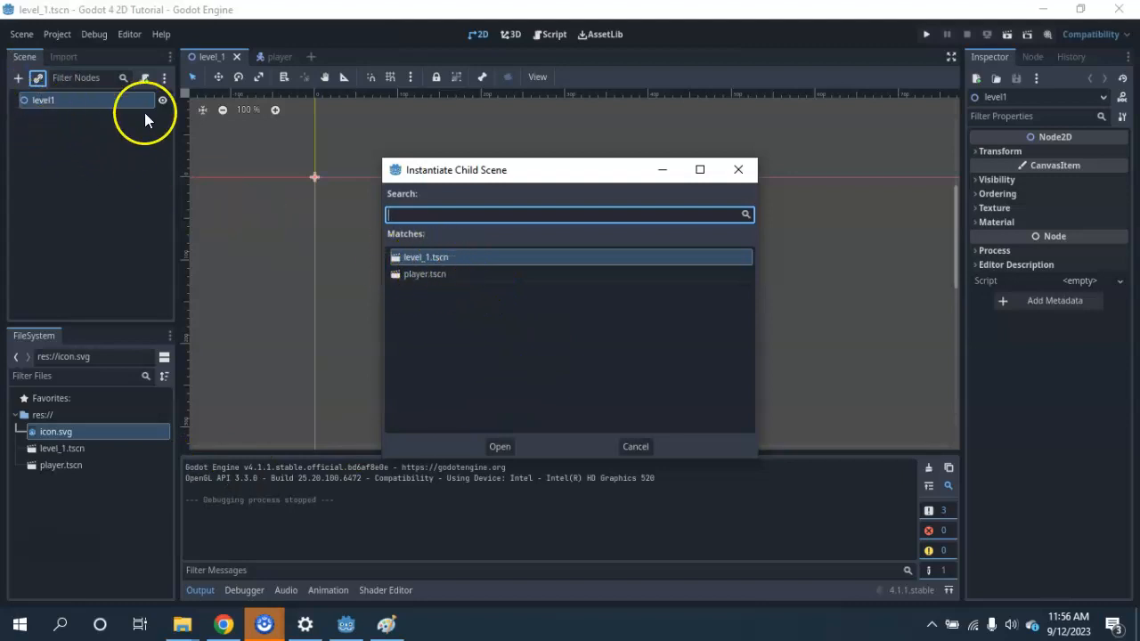
{"action": "left_click", "coordinate": [418, 274]}
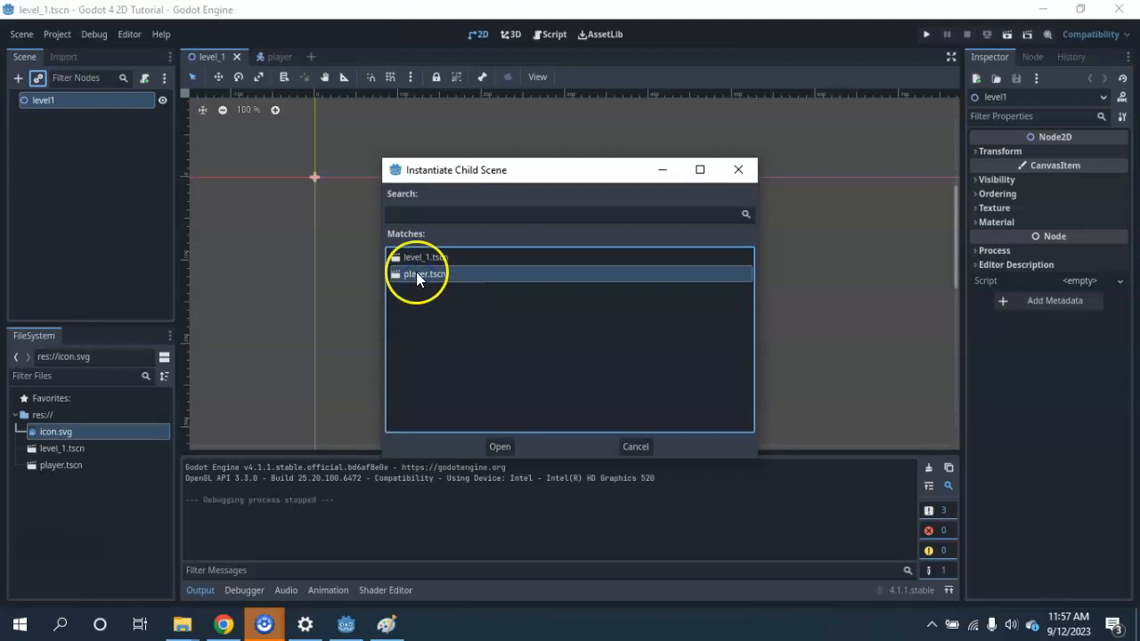
{"action": "left_click", "coordinate": [502, 445]}
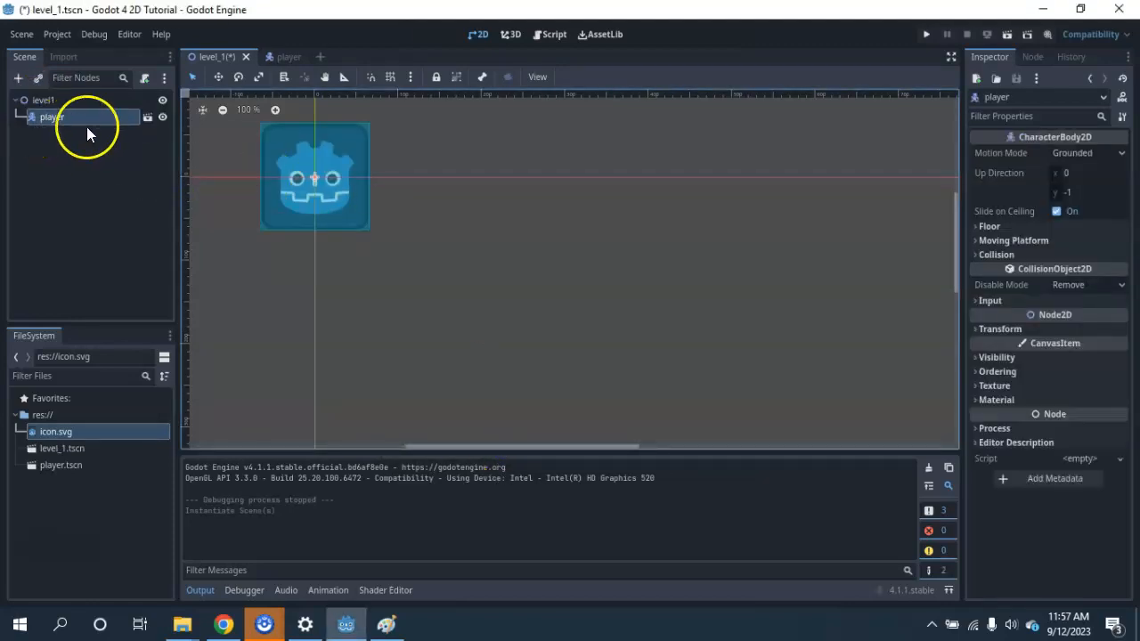
Open the player instance's source scene from the level_1 node tree and close it again, twice.
{"action": "left_click", "coordinate": [143, 128]}
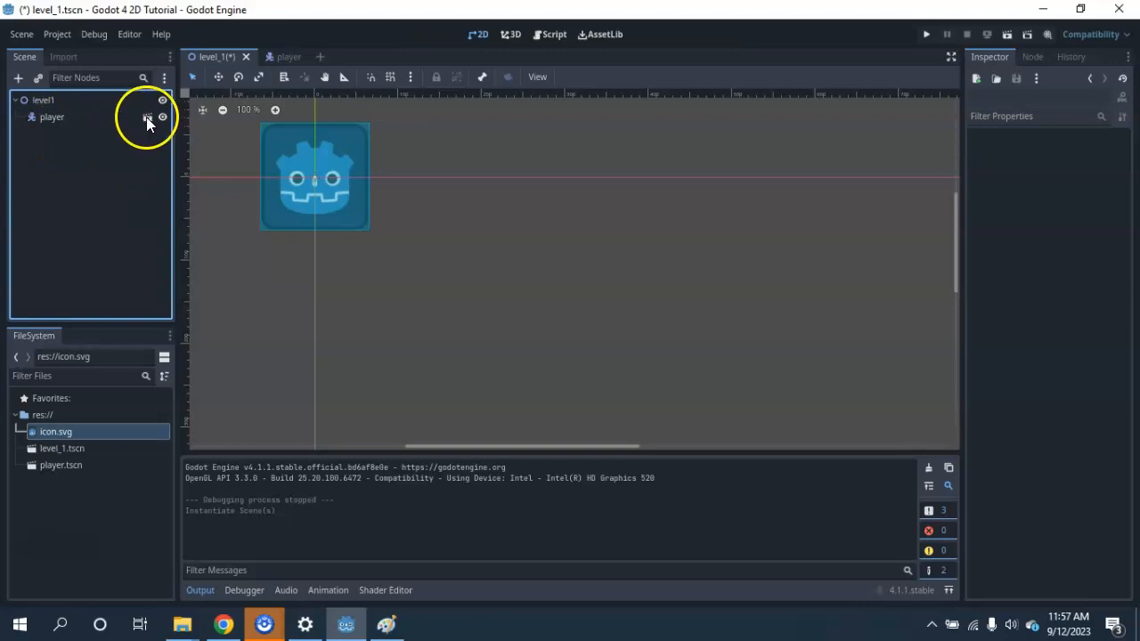
{"action": "left_click", "coordinate": [146, 117]}
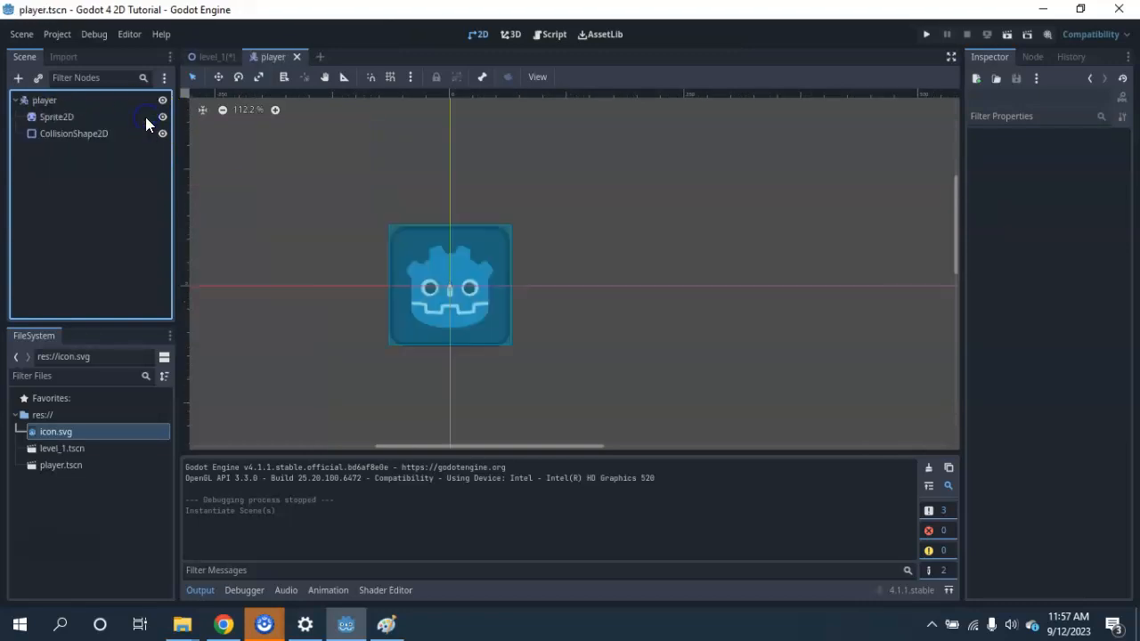
{"action": "left_click", "coordinate": [297, 56]}
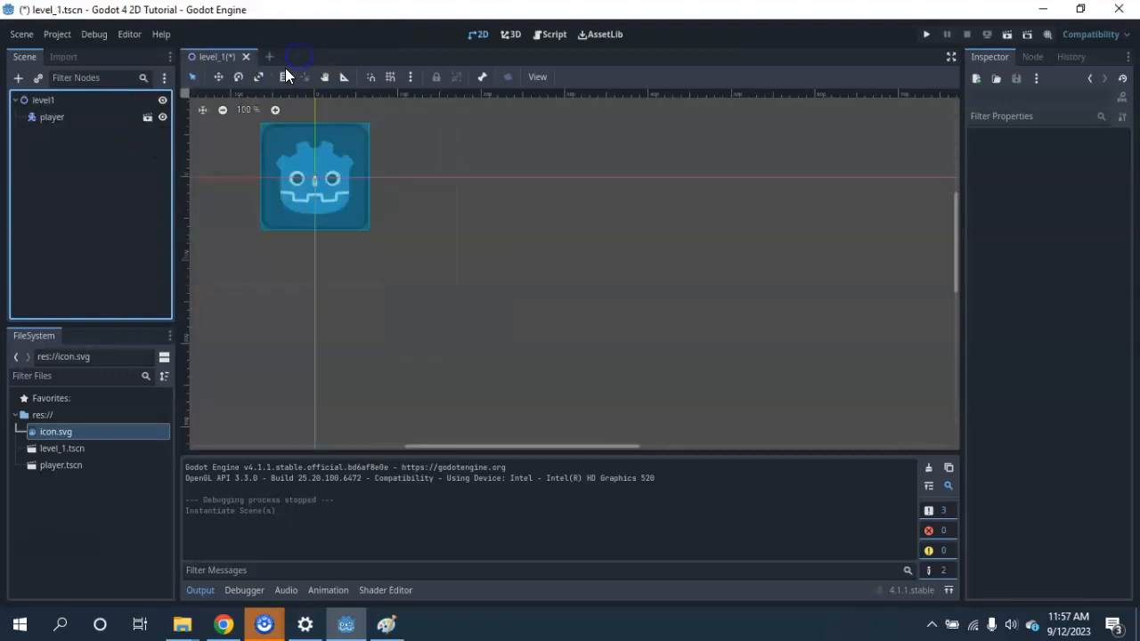
{"action": "left_click", "coordinate": [146, 118]}
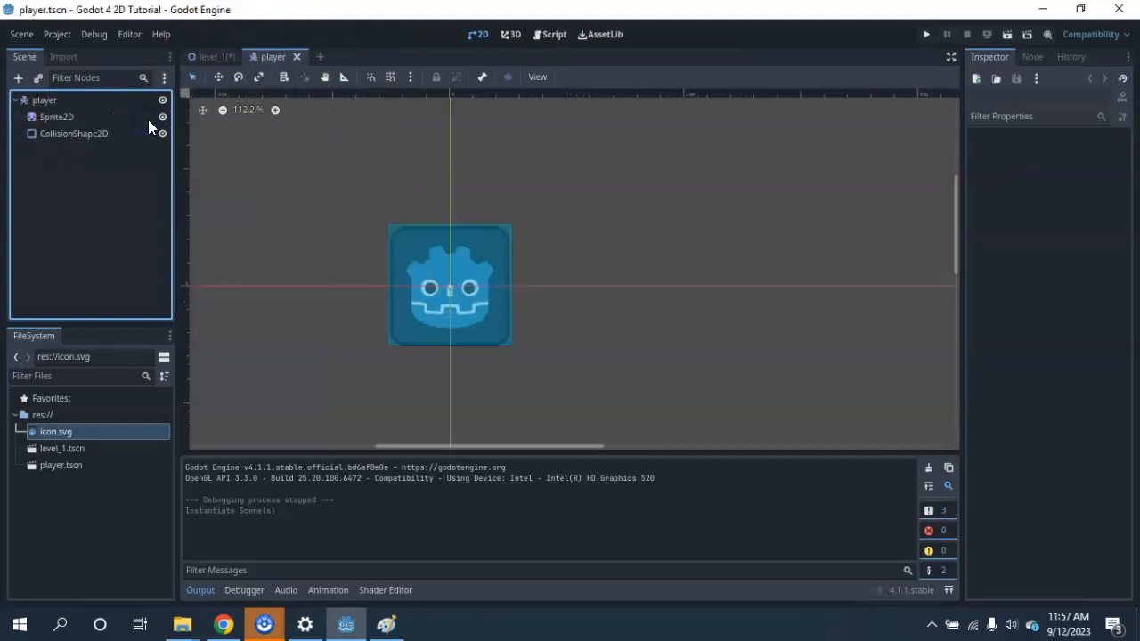
{"action": "left_click", "coordinate": [296, 56]}
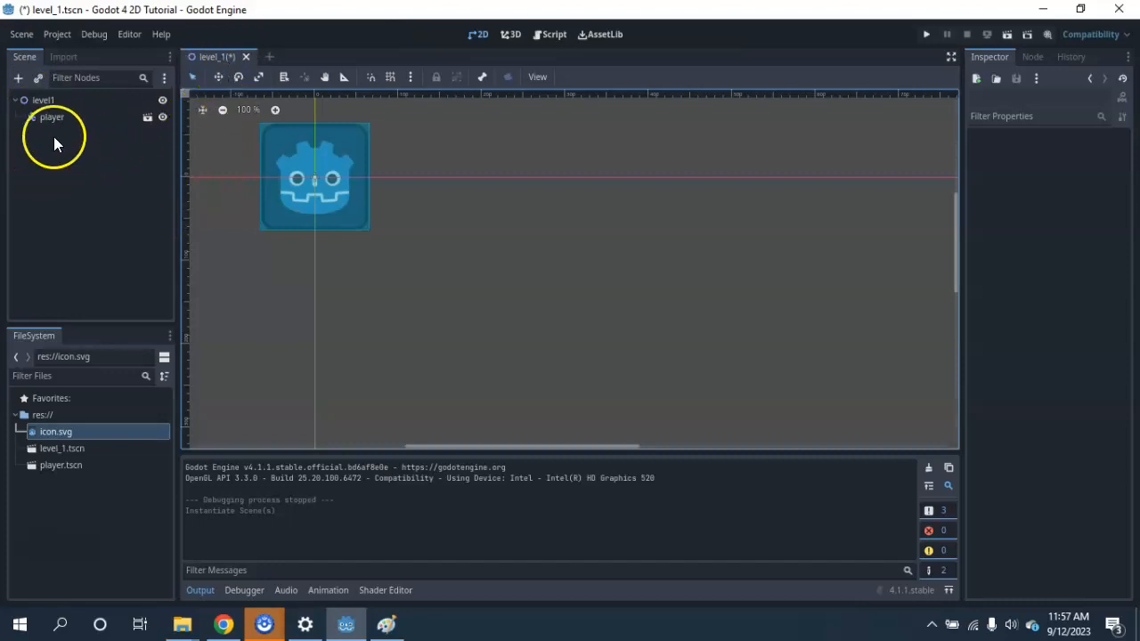
Select the player instance and move it from the origin to near the centre of the level's viewport frame.
{"action": "left_click", "coordinate": [56, 99]}
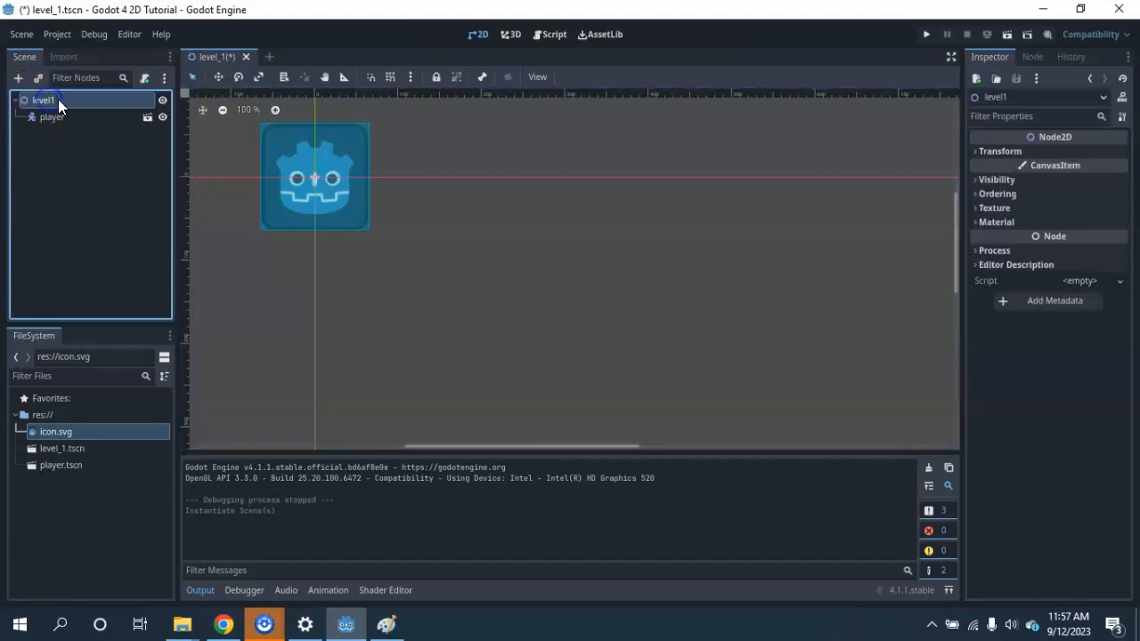
{"action": "left_click", "coordinate": [49, 119]}
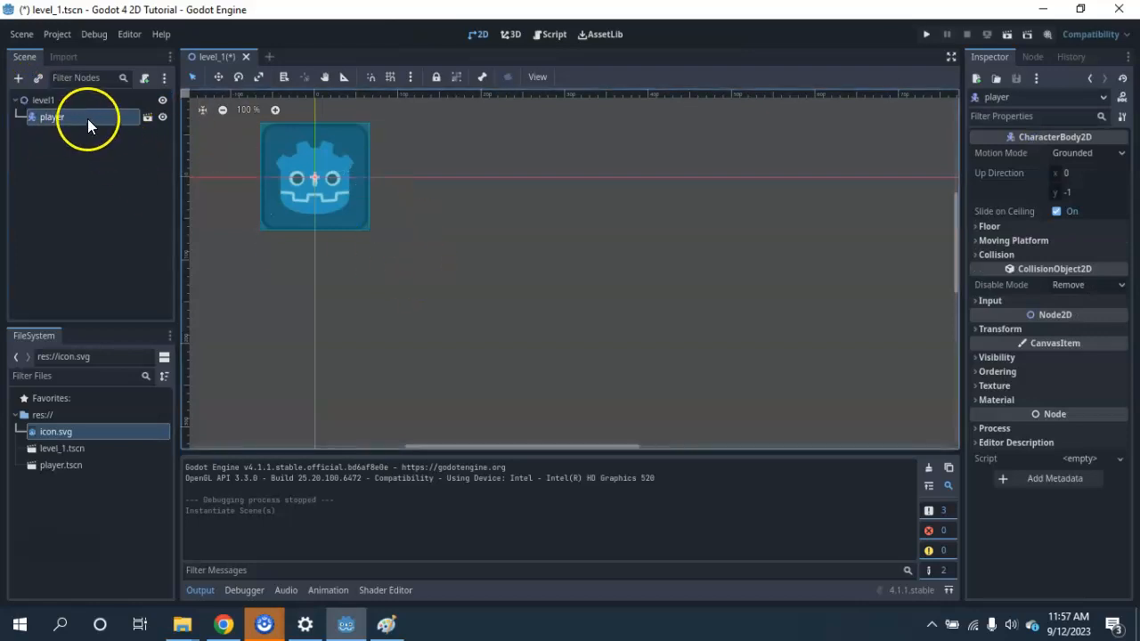
{"action": "left_click_drag", "start_coordinate": [317, 170], "coordinate": [651, 333]}
{"action": "scroll", "coordinate": [652, 334], "scroll_direction": "down", "scroll_amount": 6}
{"action": "scroll", "coordinate": [722, 347], "scroll_direction": "down", "scroll_amount": 2}
{"action": "middle_click_drag", "start_coordinate": [801, 371], "coordinate": [612, 235]}
{"action": "left_click_drag", "start_coordinate": [476, 228], "coordinate": [540, 267]}
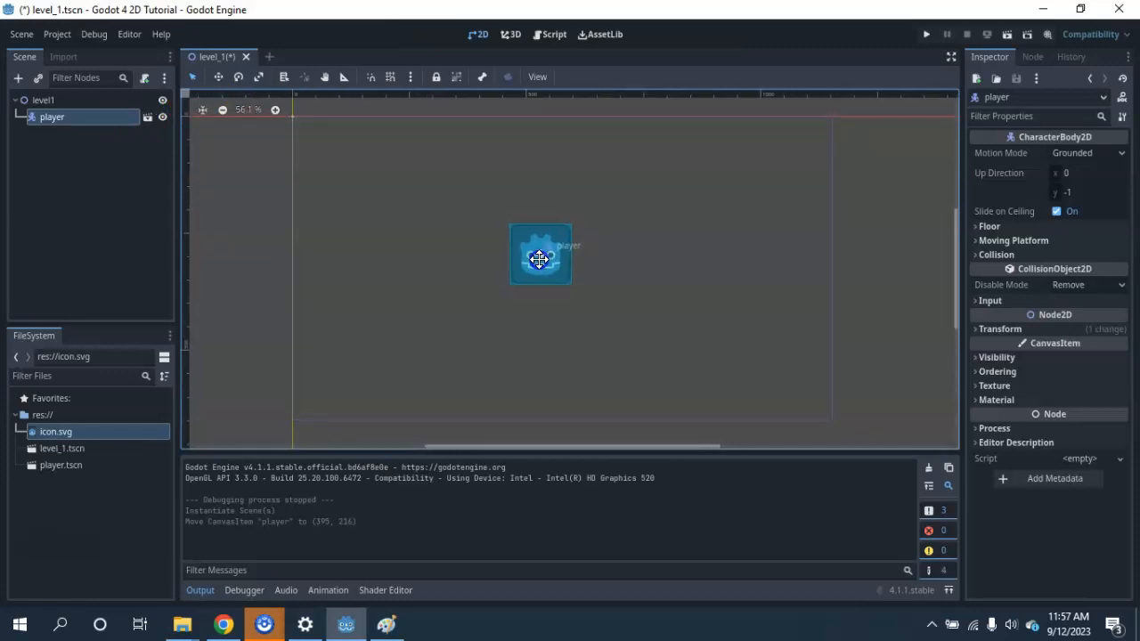
Run the level_1 scene on its own as a test and reposition the game window.
{"action": "left_click", "coordinate": [1005, 33]}
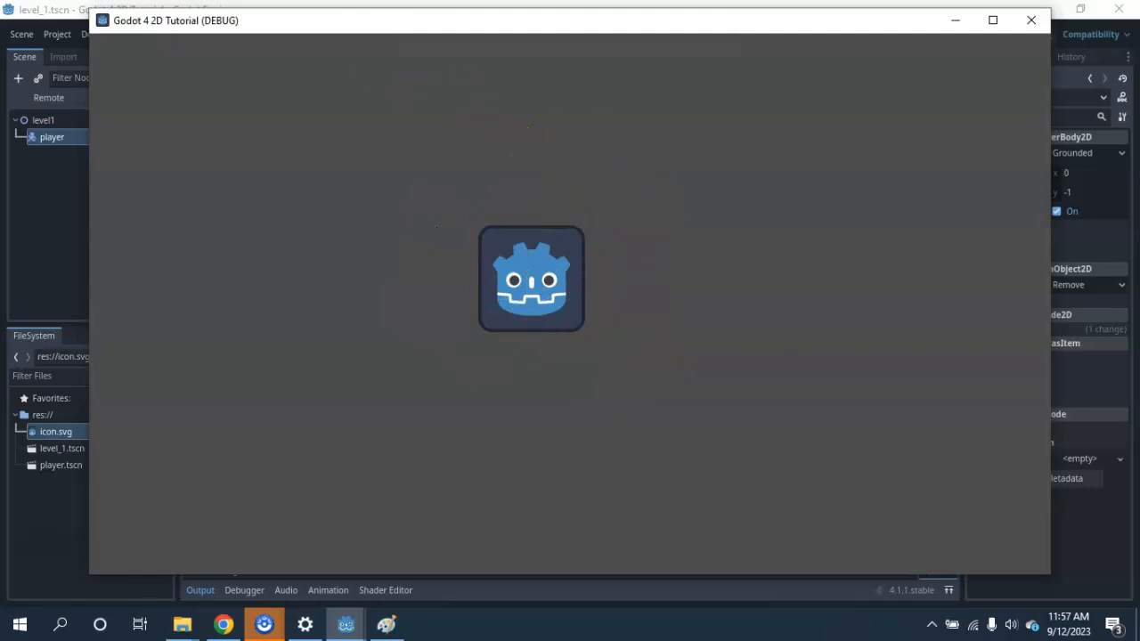
{"action": "left_click_drag", "start_coordinate": [281, 18], "coordinate": [250, 24]}
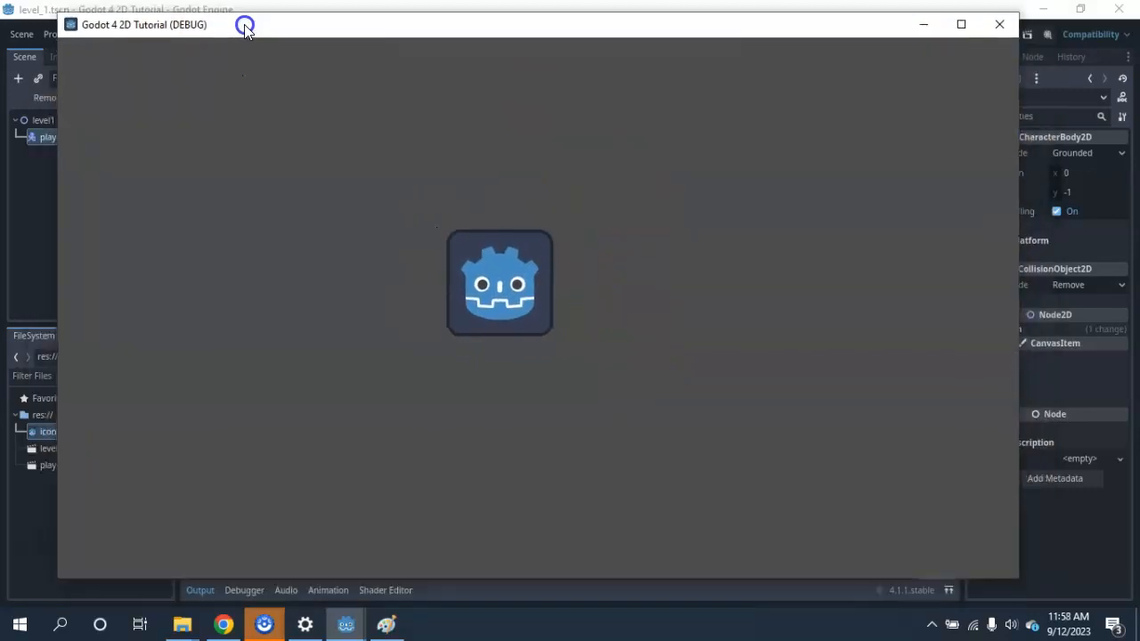